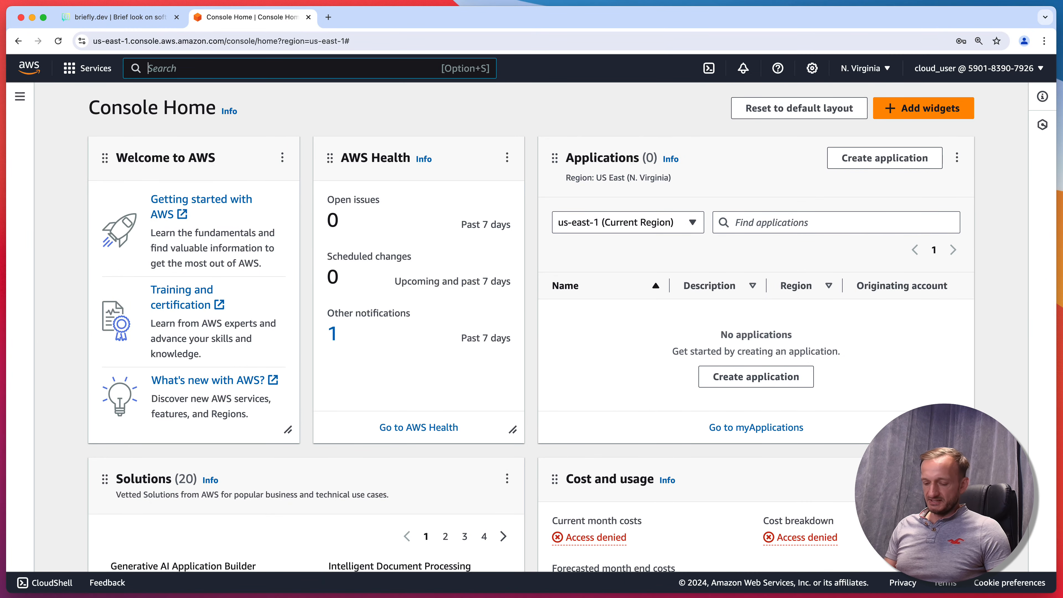
Open the VPC service and bring up the list of existing VPCs.
key("alt+s")
type("vpc")
key("Return")
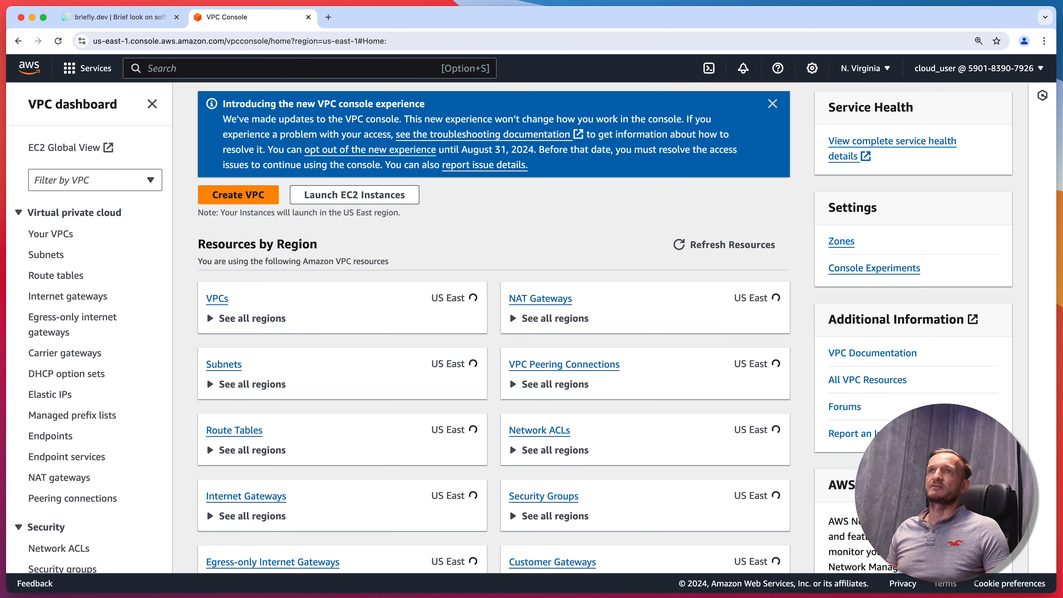
left_click(51, 234)
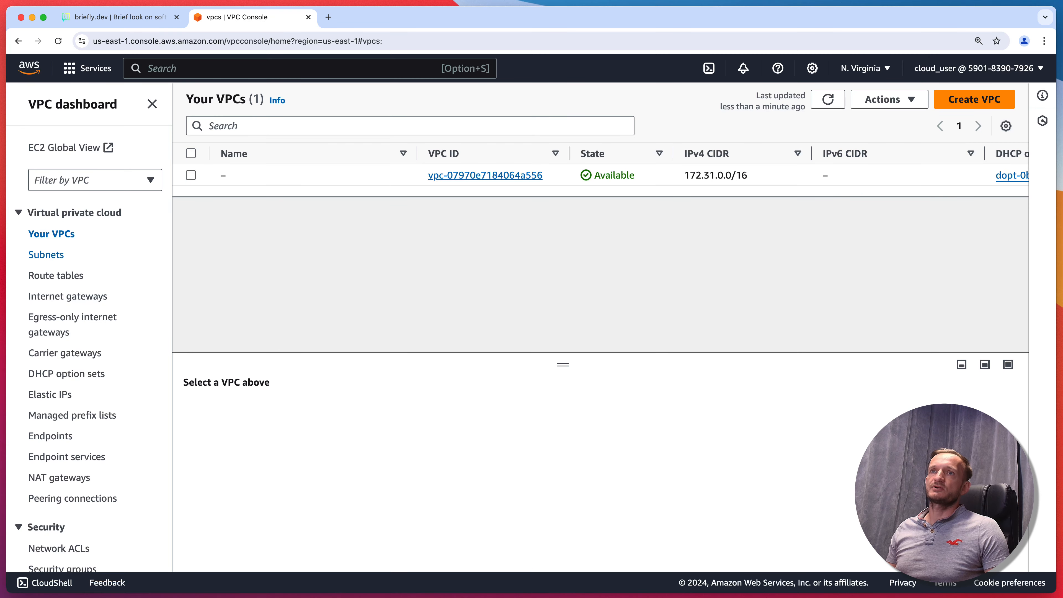
Examine the existing subnets, including their availability zones and the remaining columns.
left_click(46, 255)
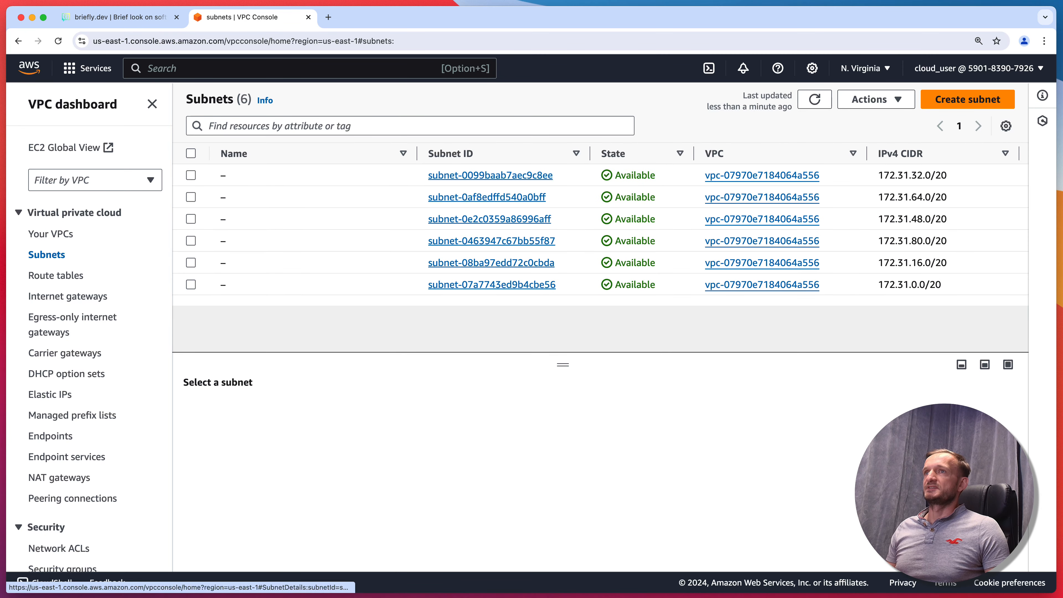
scroll(596, 227, "right", 10)
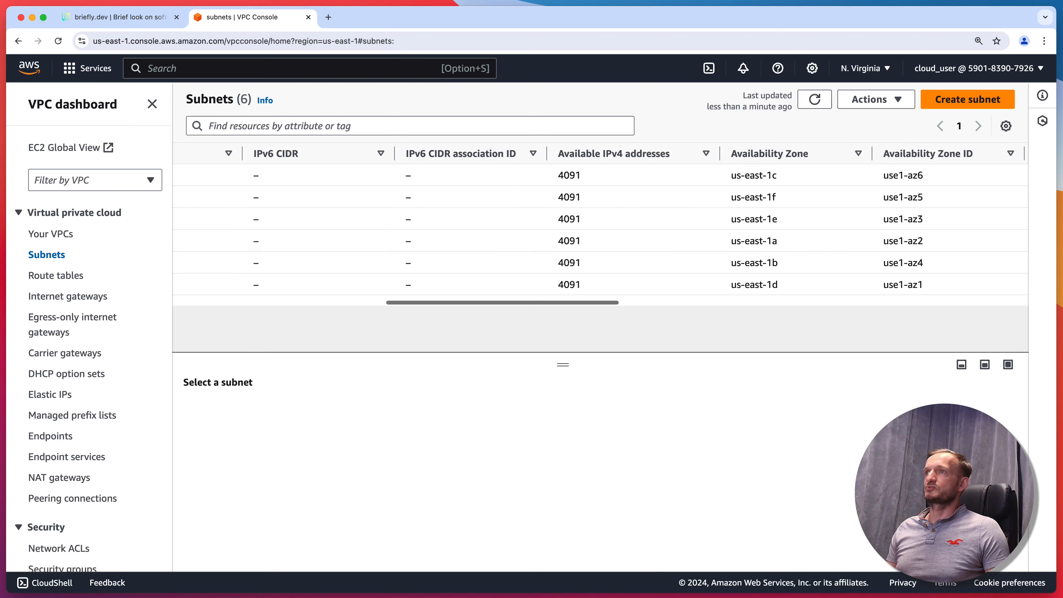
scroll(596, 226, "right", 5)
scroll(596, 226, "left", 15)
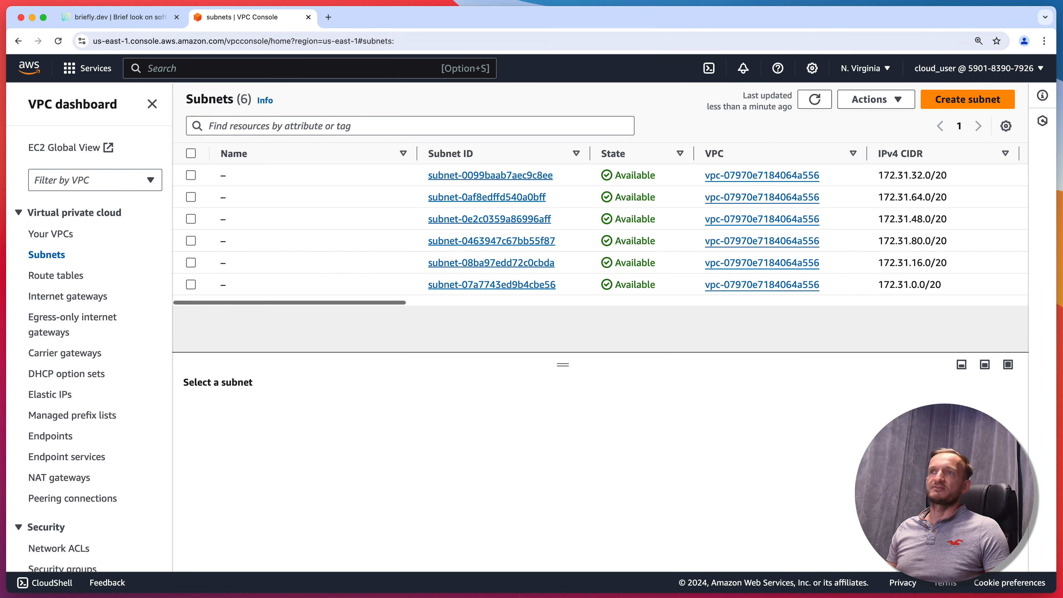
Open the default security group from the security groups list and examine its inbound rules.
scroll(83, 335, "down", 4)
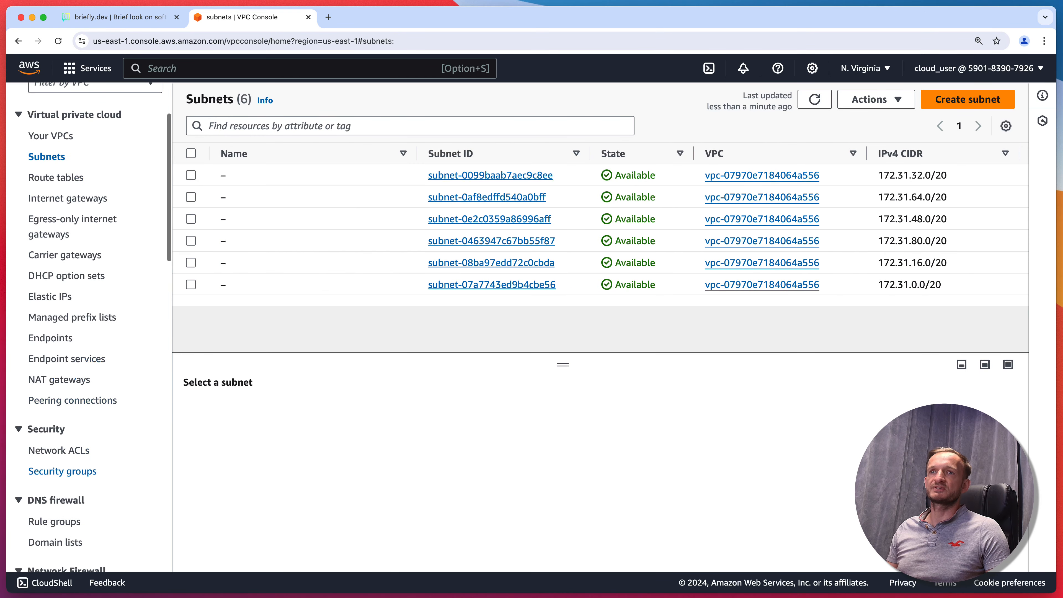
left_click(64, 470)
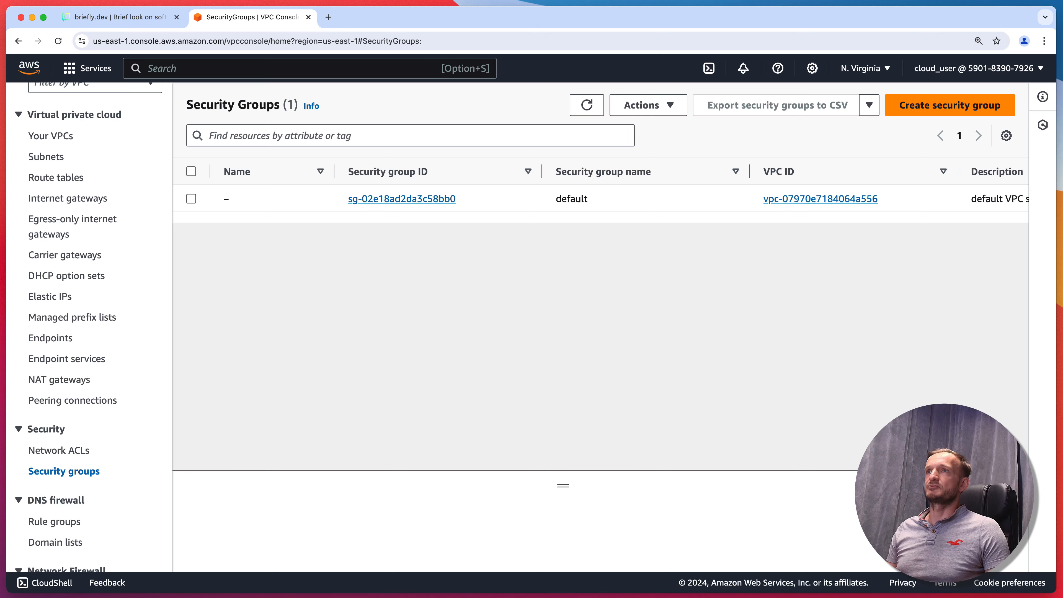
left_click(401, 198)
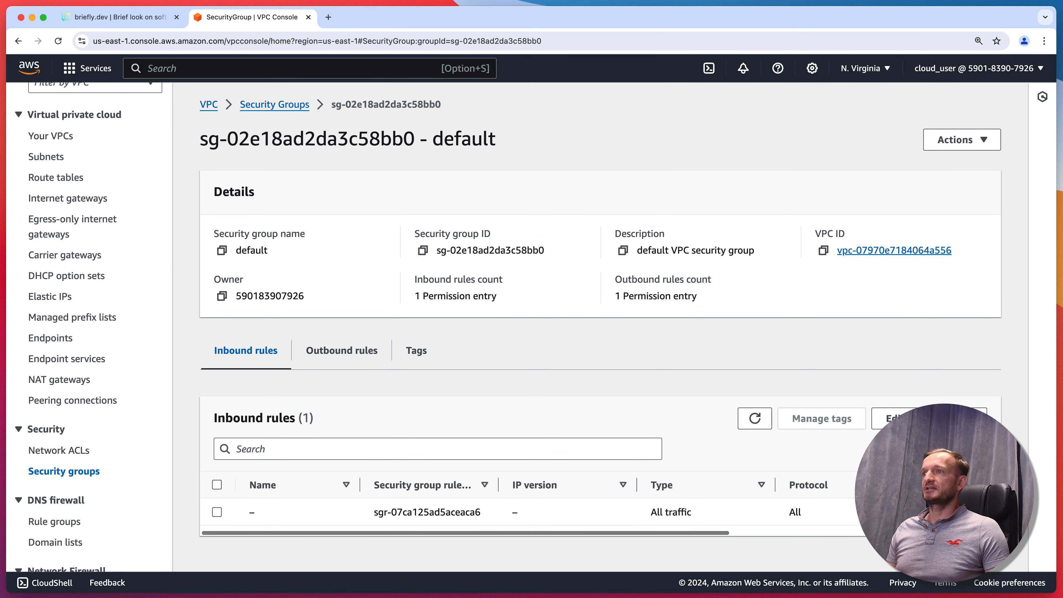
scroll(532, 507, "right", 5)
scroll(531, 507, "left", 5)
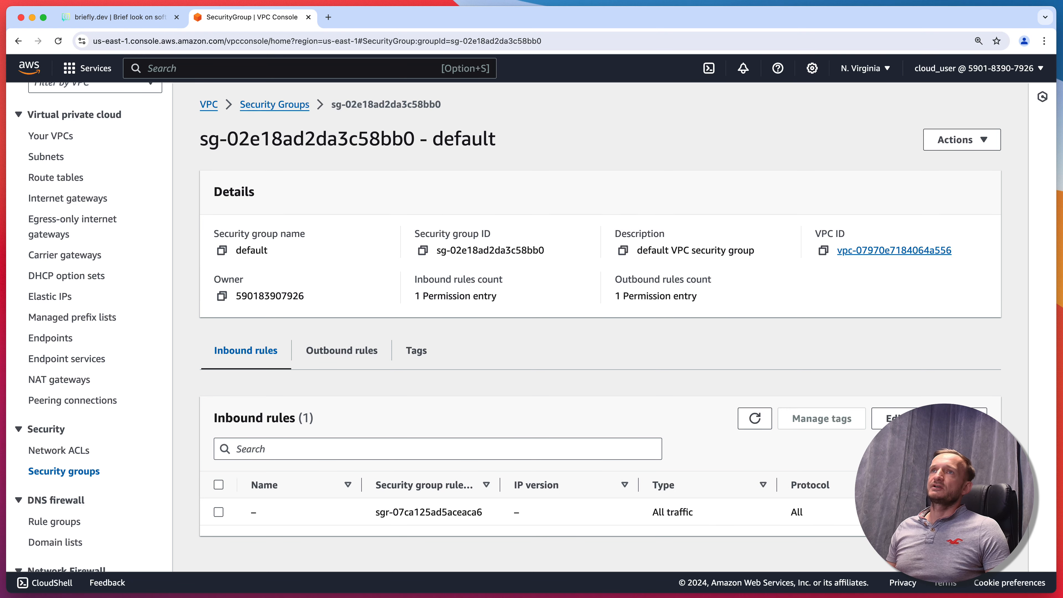
Start a new security group named allow-http-sg with the description "allow http".
left_click(275, 105)
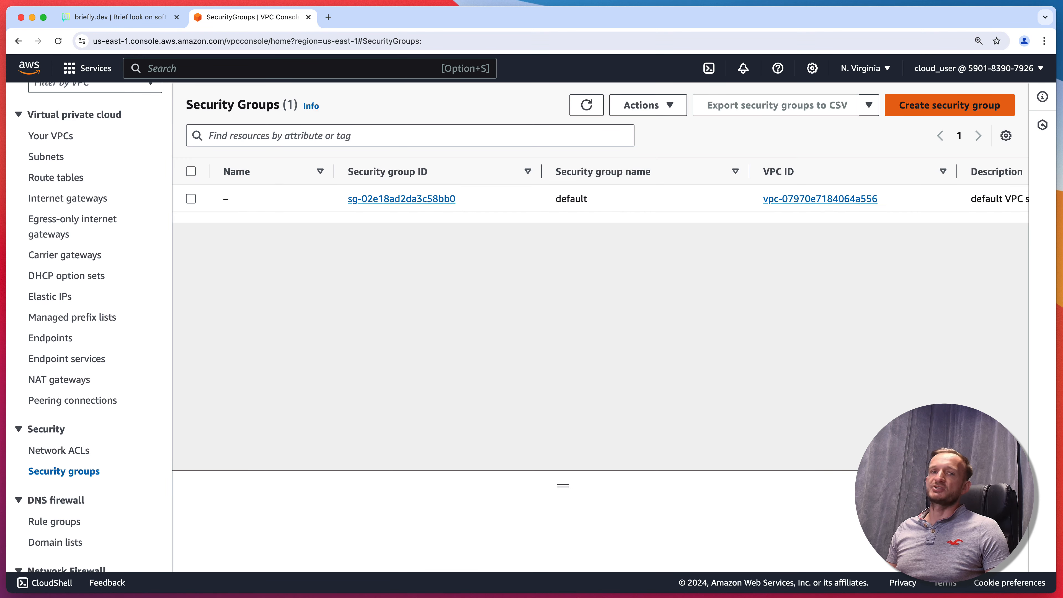
left_click(950, 105)
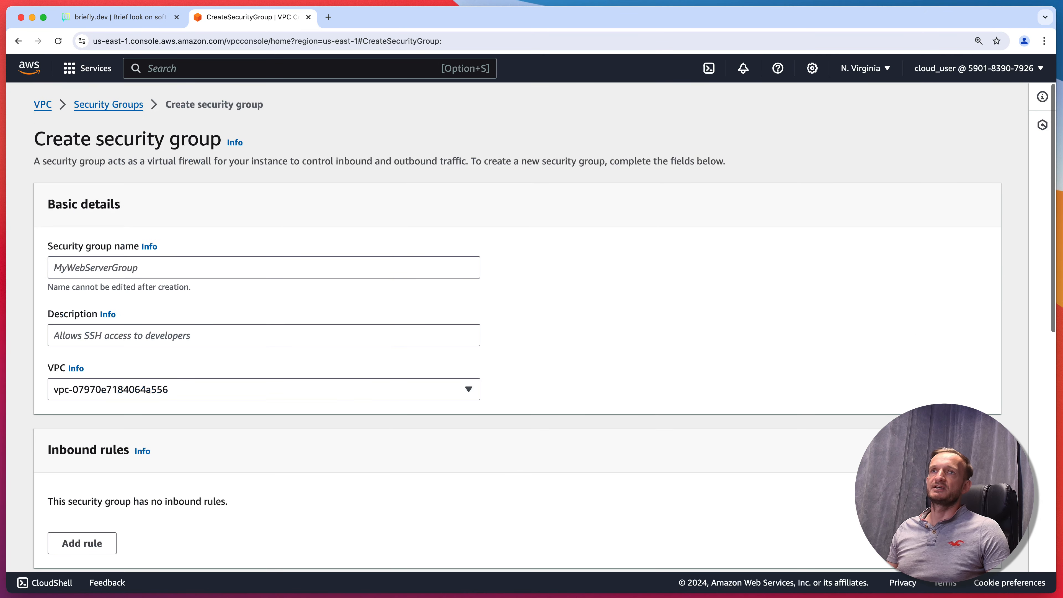
left_click(263, 267)
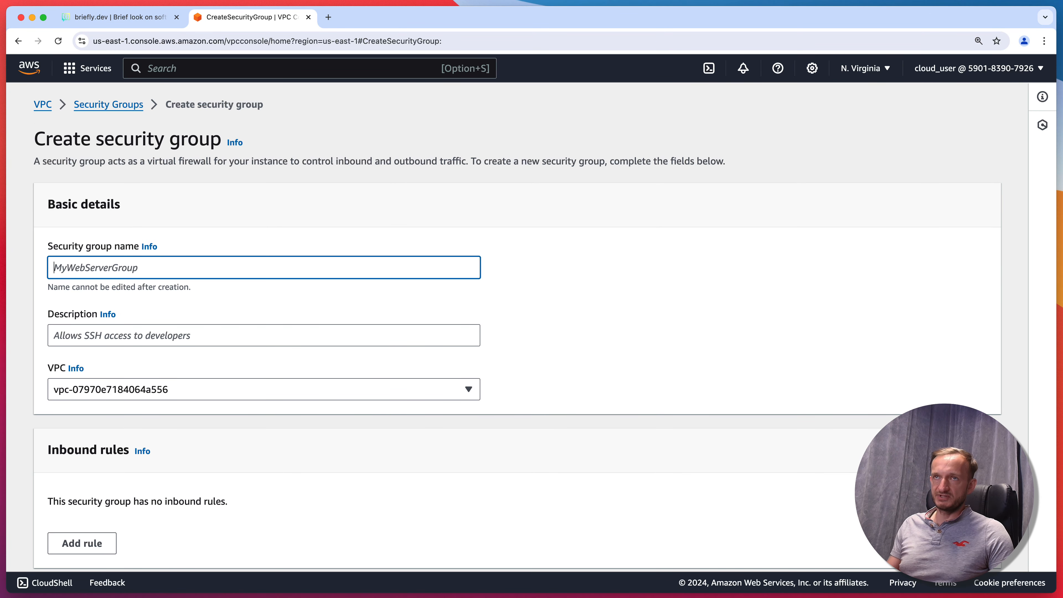
type("allow-")
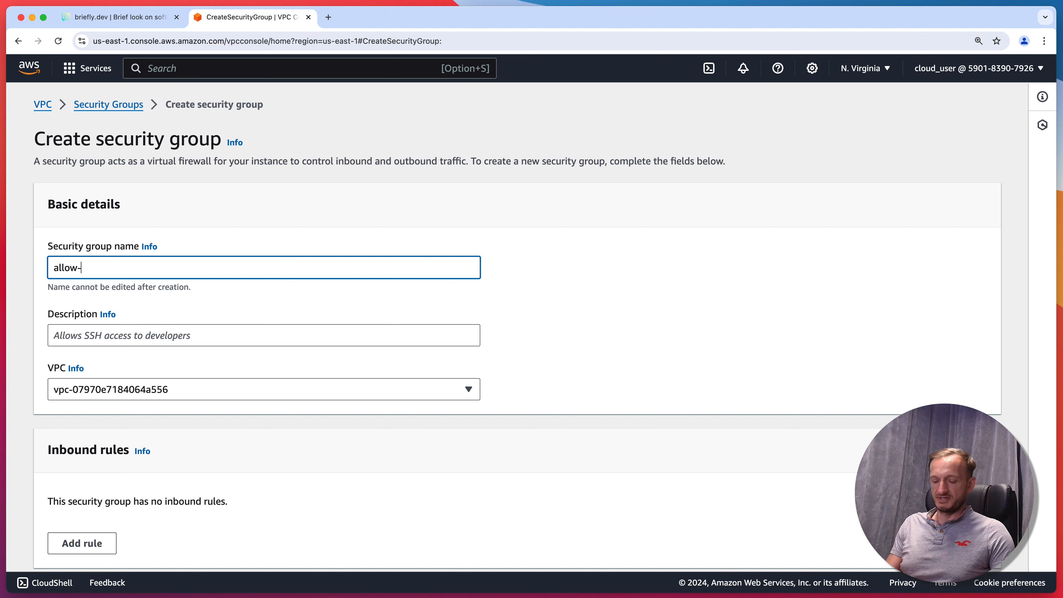
type("http-sg")
key("Tab")
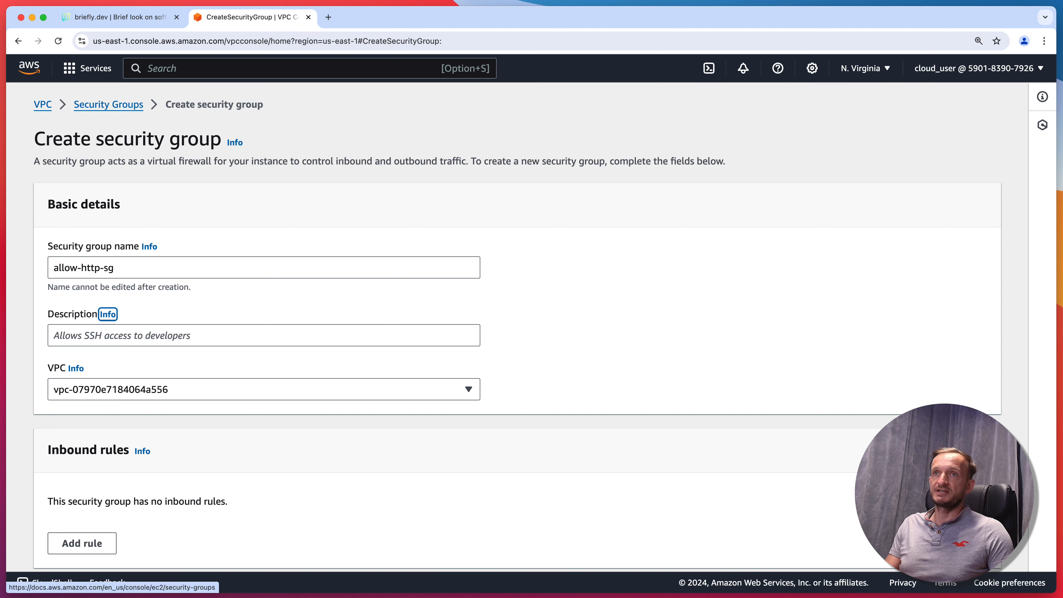
key("Tab")
type("allow http")
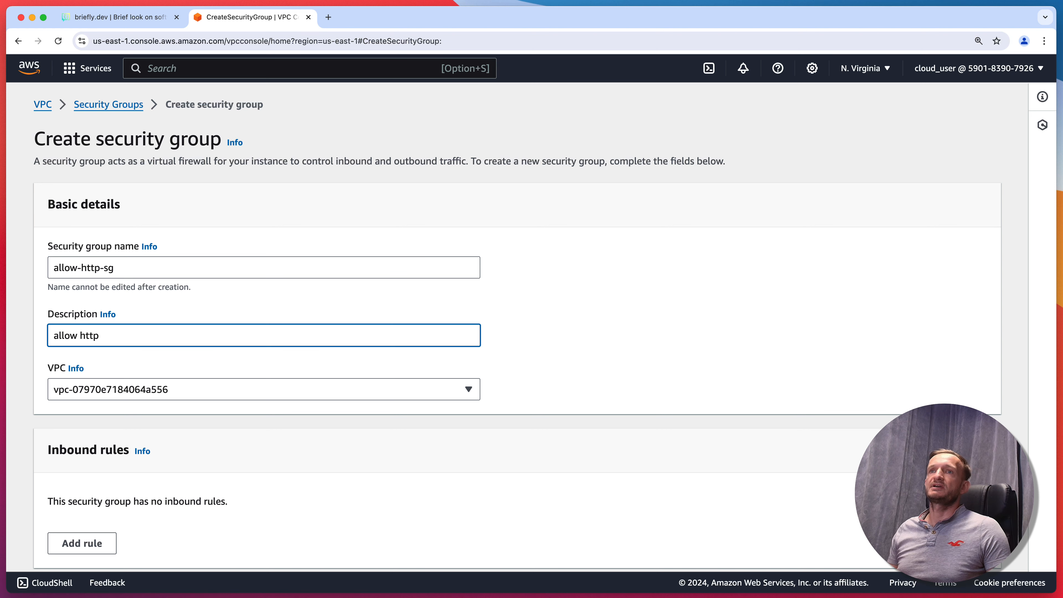
Add an inbound HTTP rule with source Anywhere-IPv4 and create the security group.
scroll(531, 327, "down", 5)
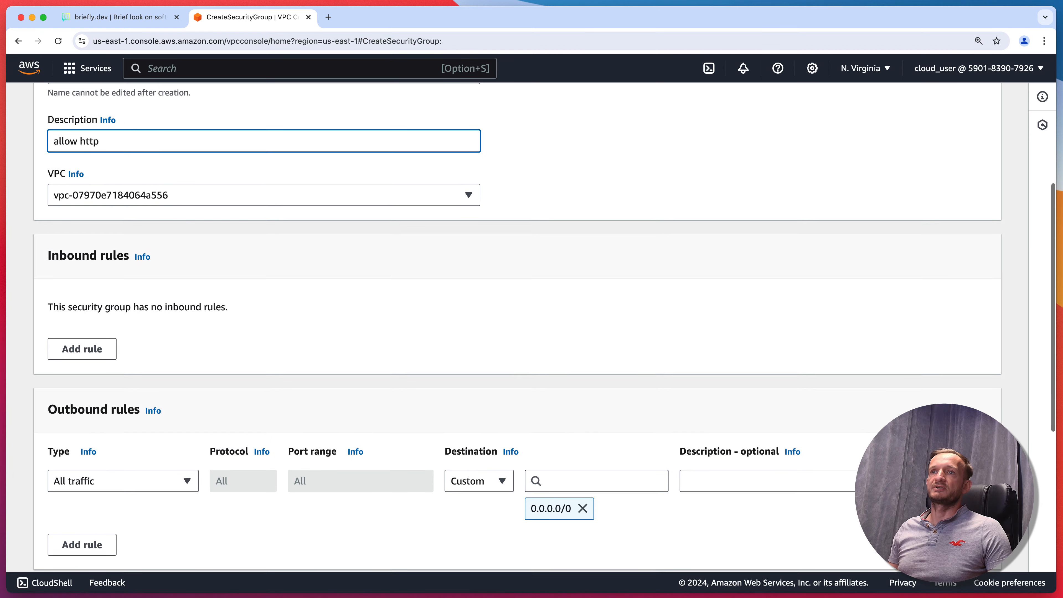
left_click(82, 341)
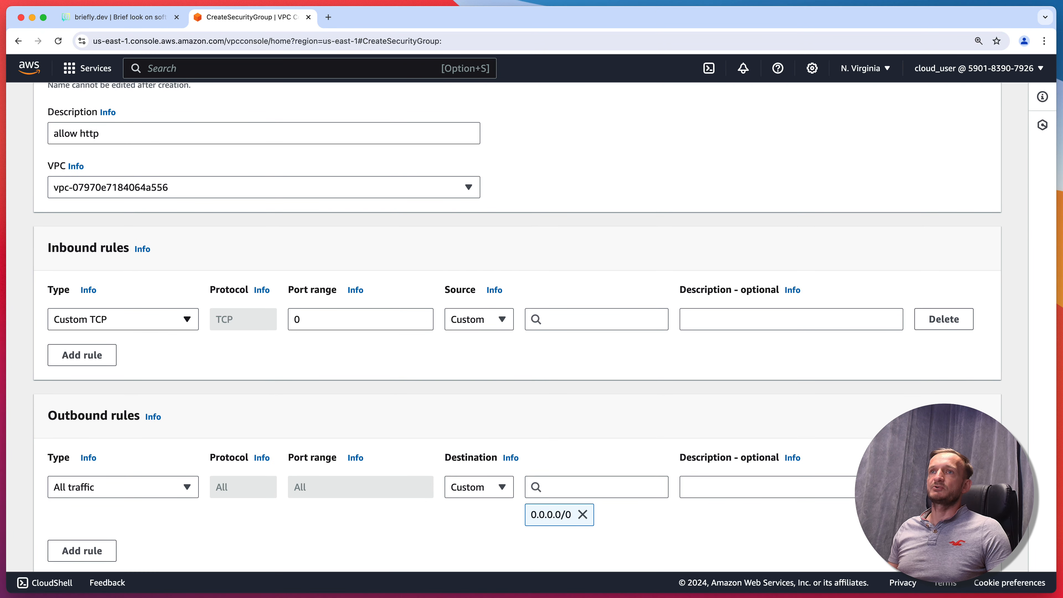
left_click(122, 319)
scroll(121, 413, "down", 2)
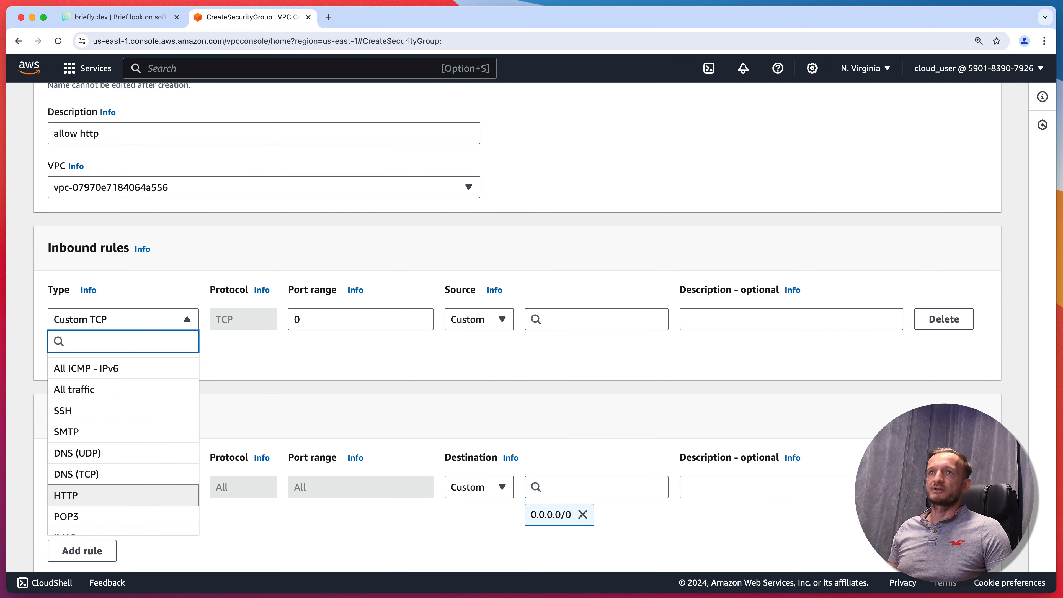
left_click(121, 498)
left_click(479, 319)
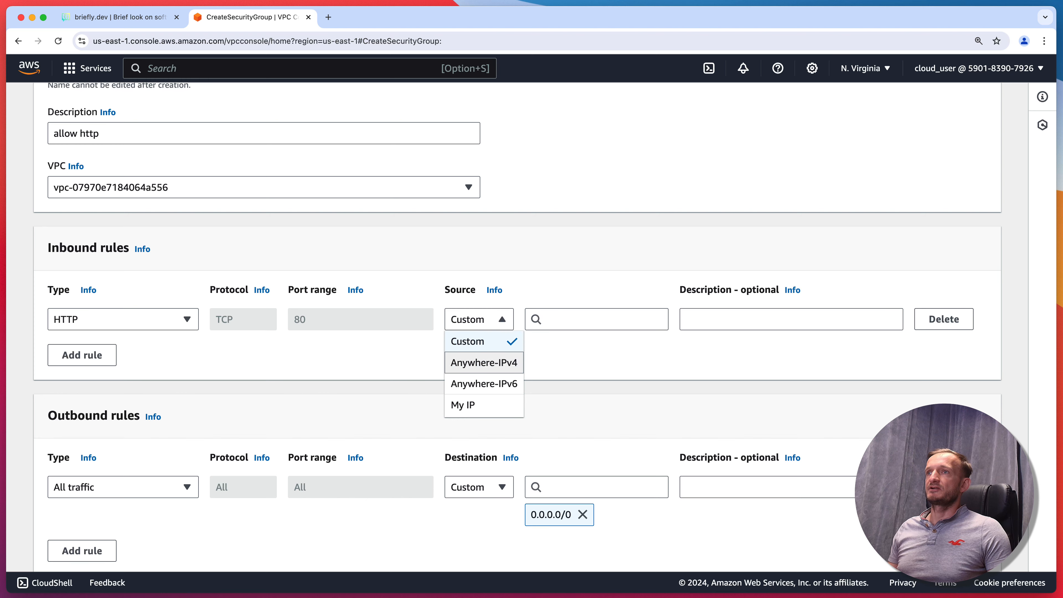
left_click(477, 364)
scroll(518, 327, "down", 10)
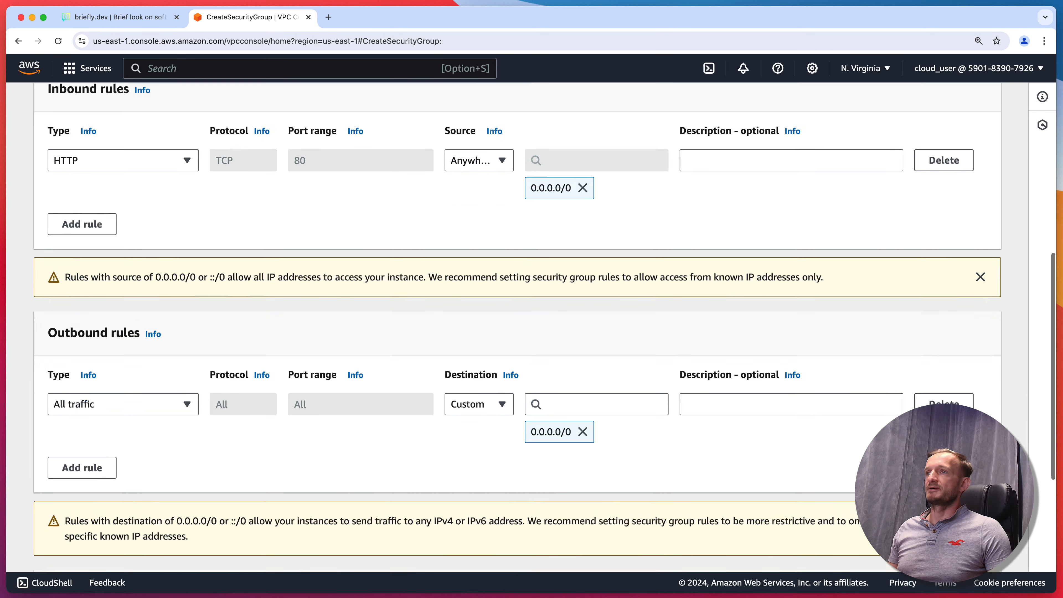
left_click(938, 548)
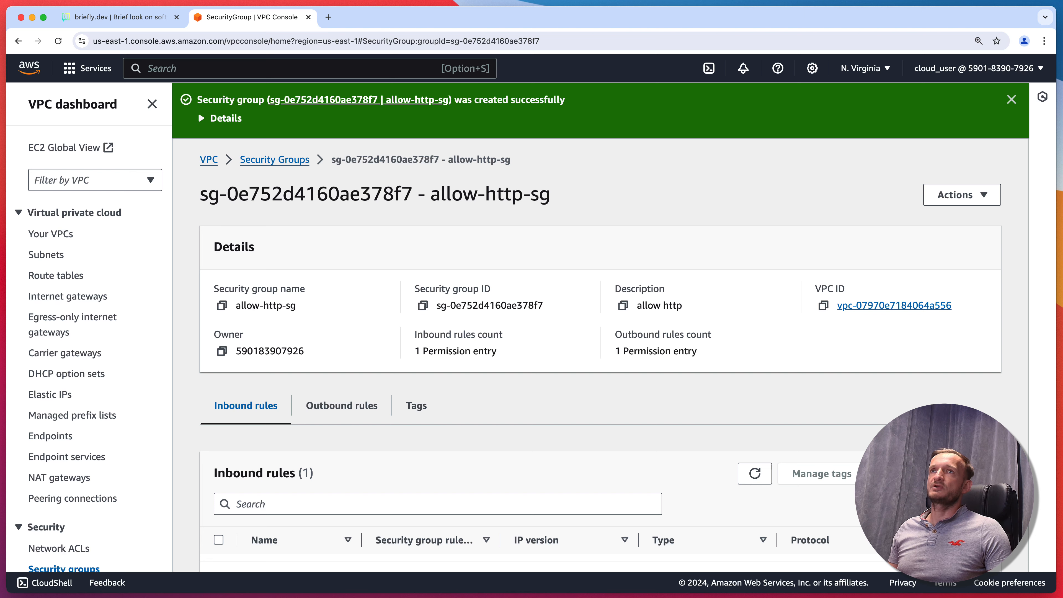
Open the EC2 service and start launching a new instance named web.
type("ec2")
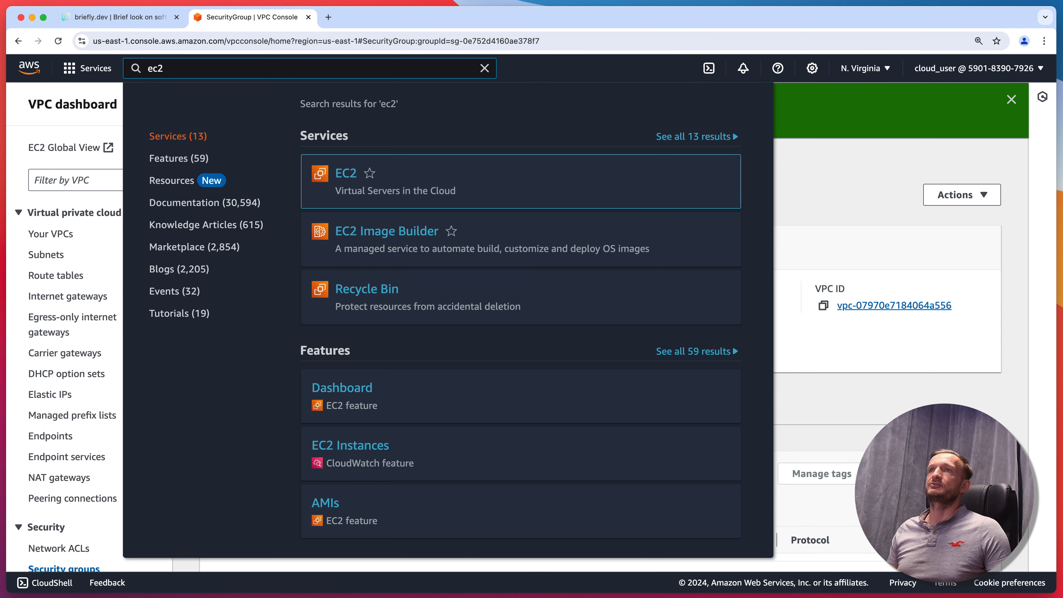
key("Return")
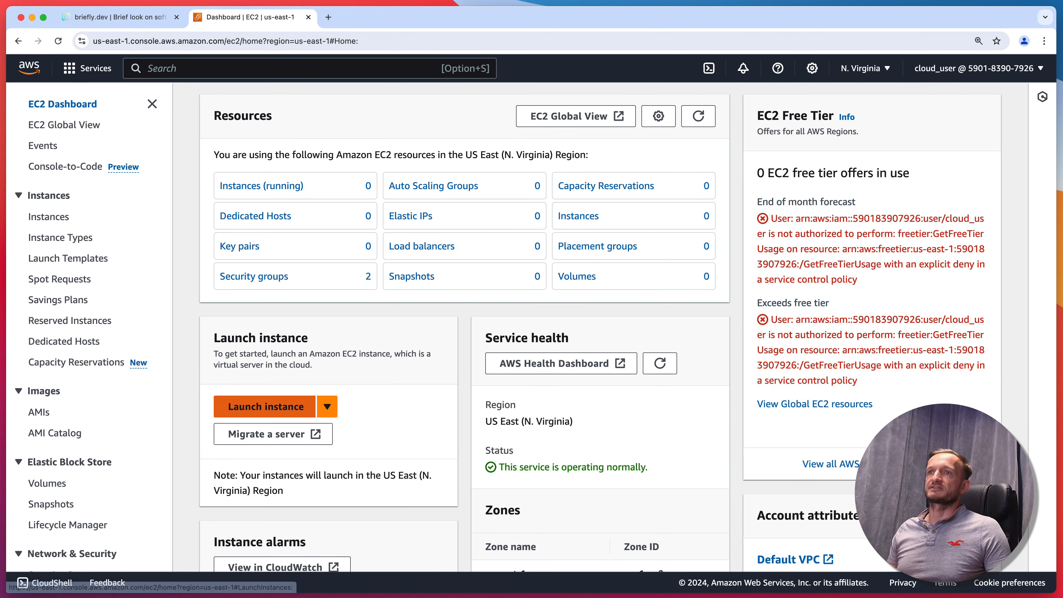
left_click(261, 407)
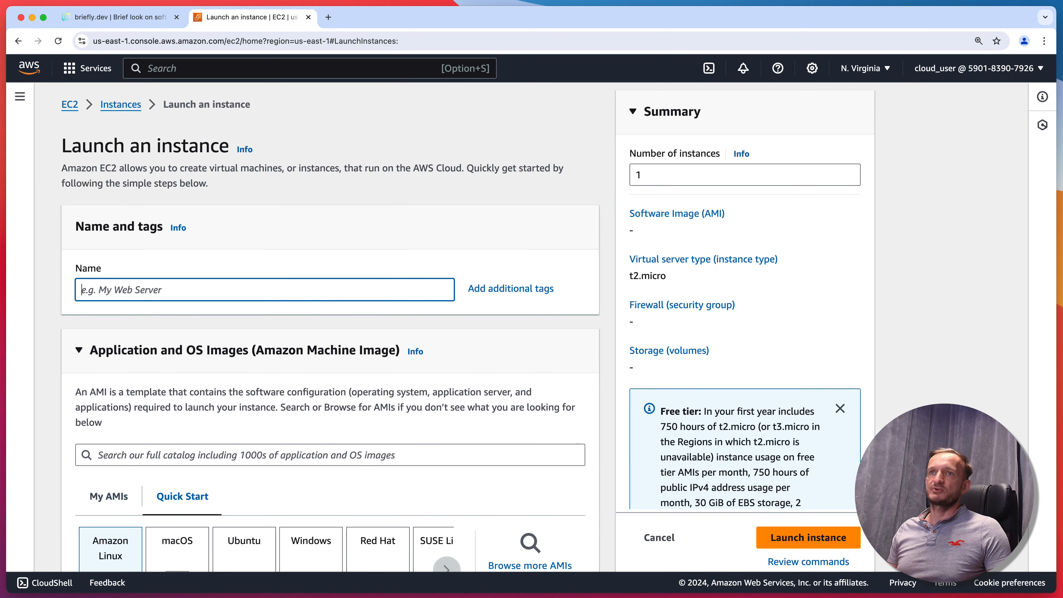
type("web")
Set the instance's key pair option to Proceed without a key pair.
scroll(330, 327, "down", 5)
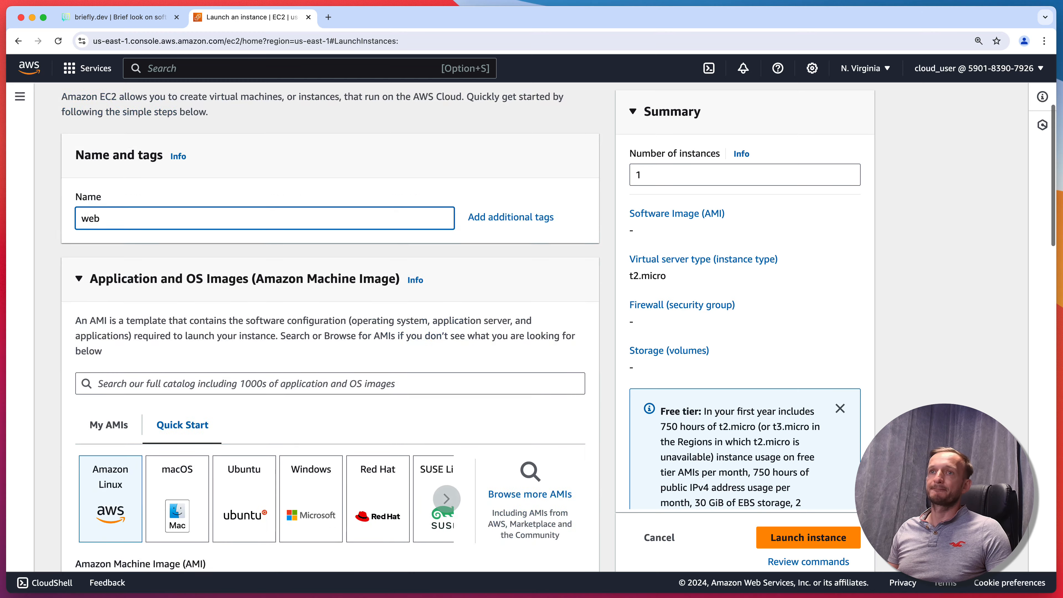
scroll(327, 518, "down", 8)
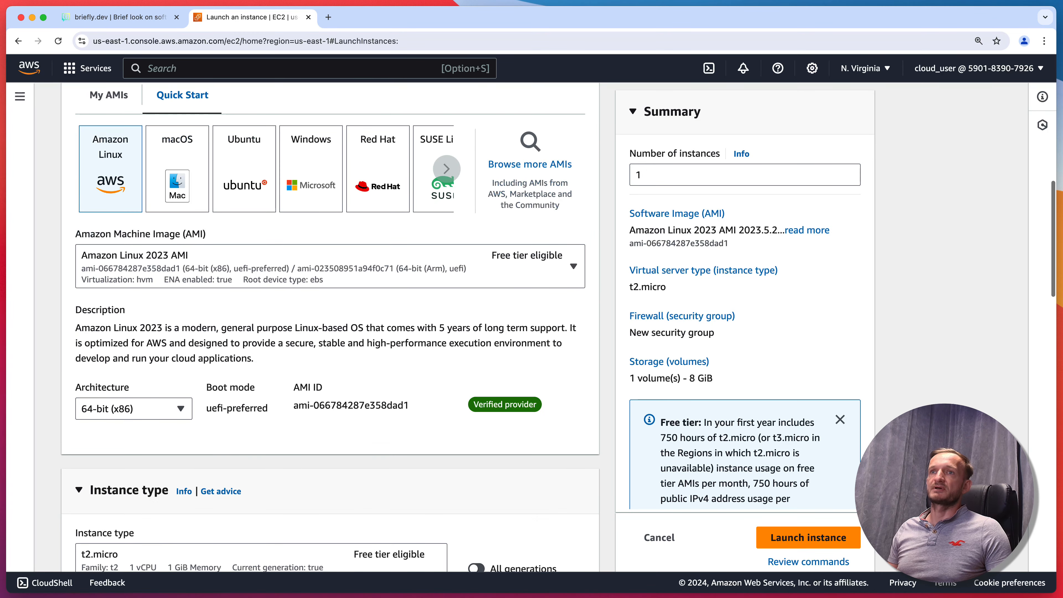
scroll(328, 518, "down", 2)
scroll(329, 327, "down", 7)
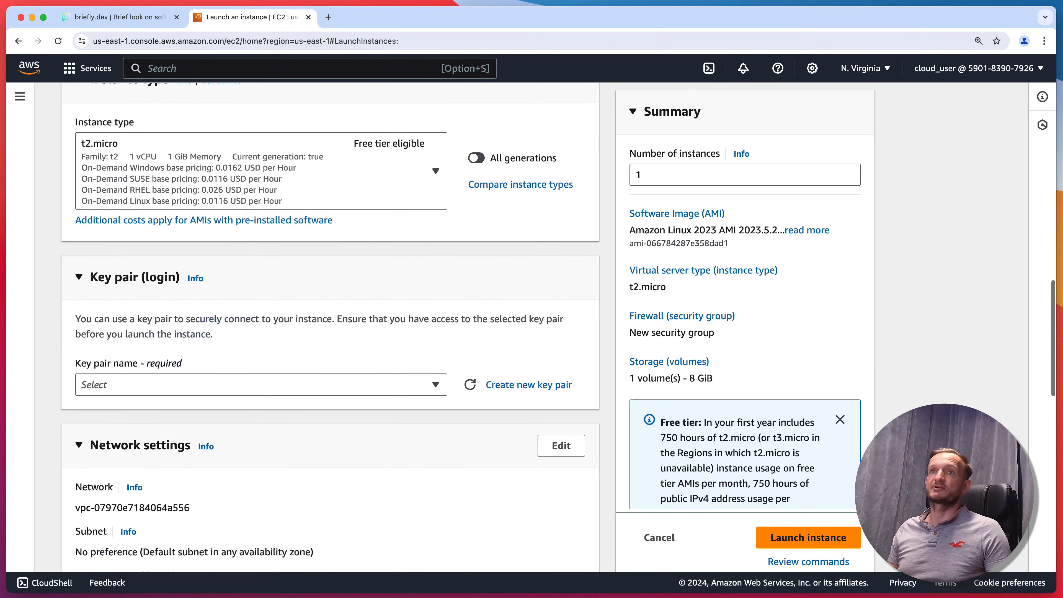
left_click(260, 385)
left_click(184, 429)
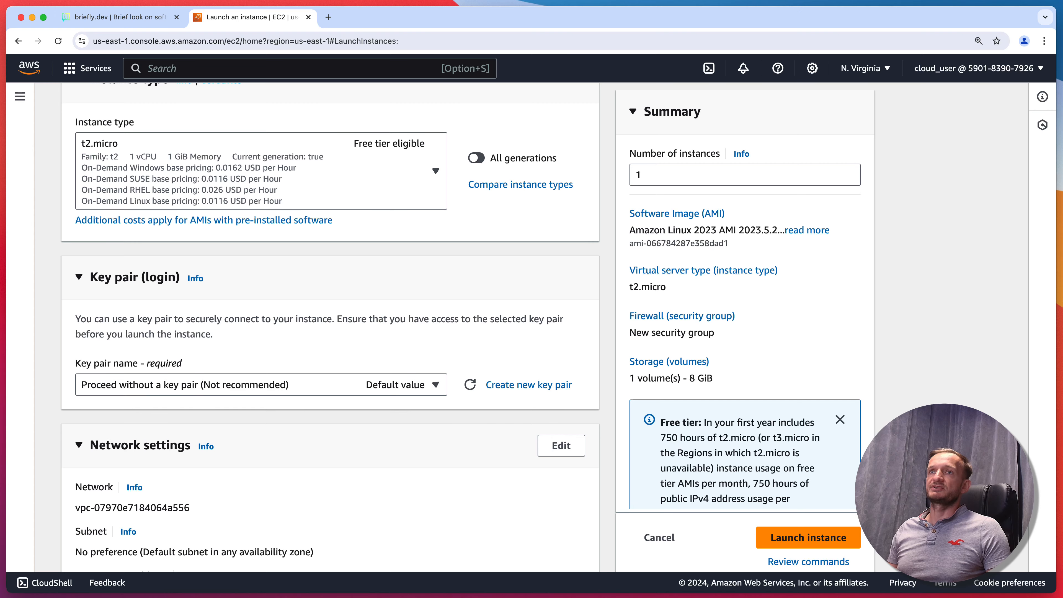
Assign the existing security group allow-http-sg to the instance in its network settings.
scroll(329, 327, "down", 6)
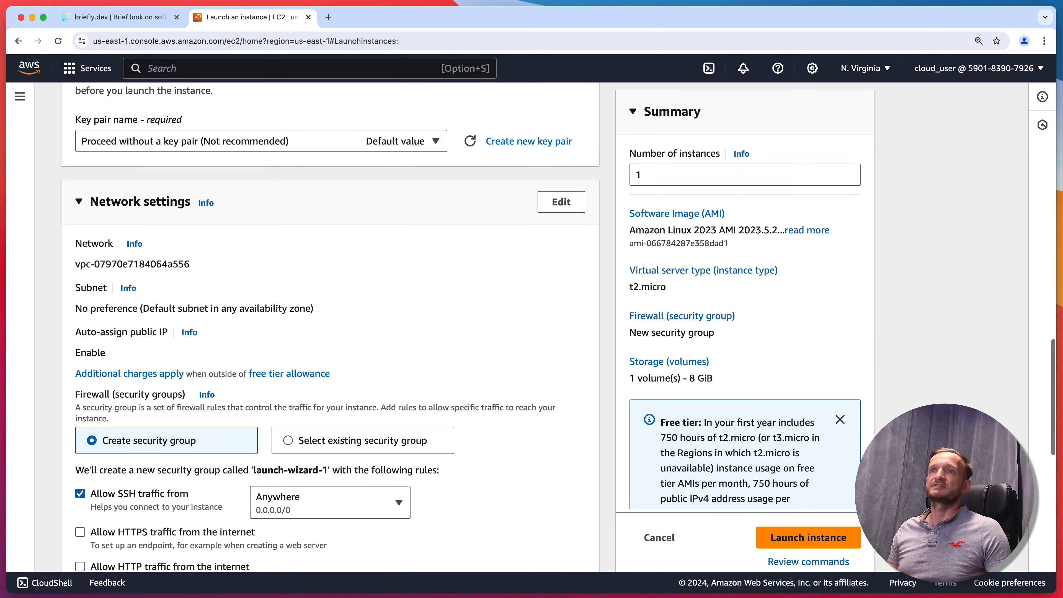
scroll(330, 327, "down", 1)
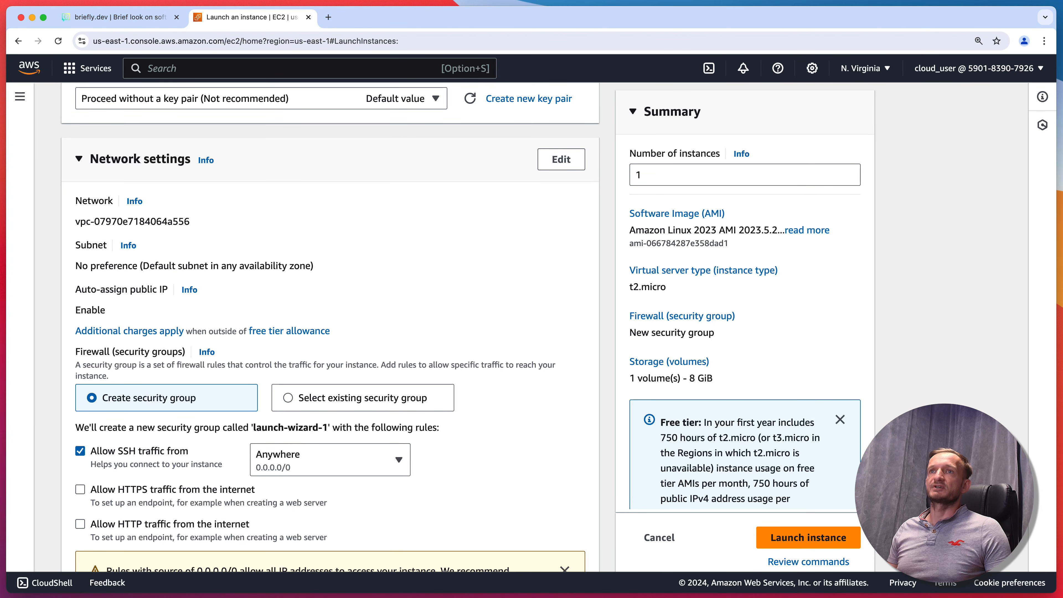
scroll(330, 327, "down", 1)
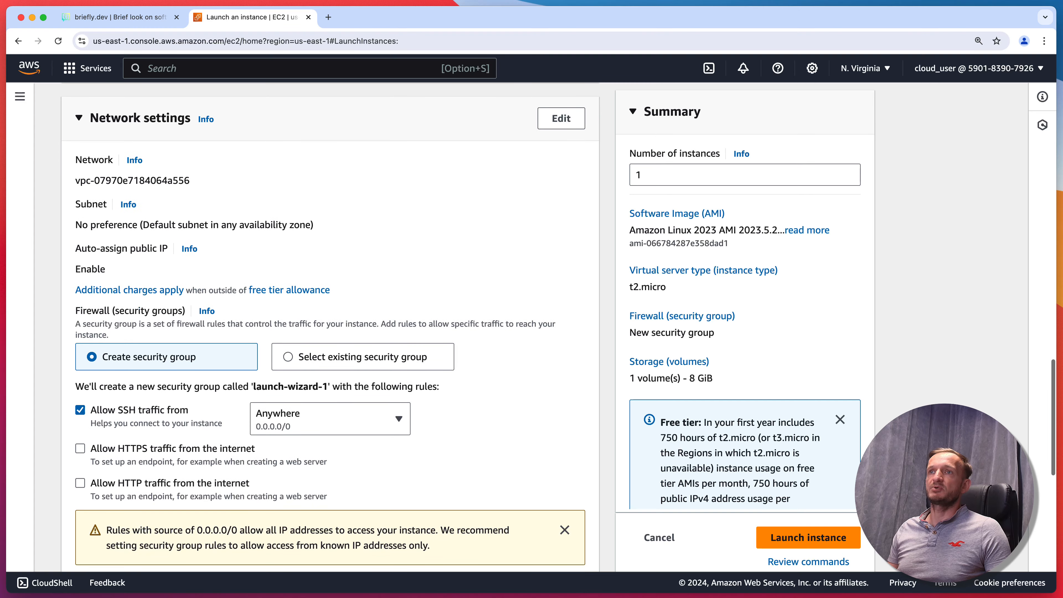
left_click(288, 360)
left_click(436, 411)
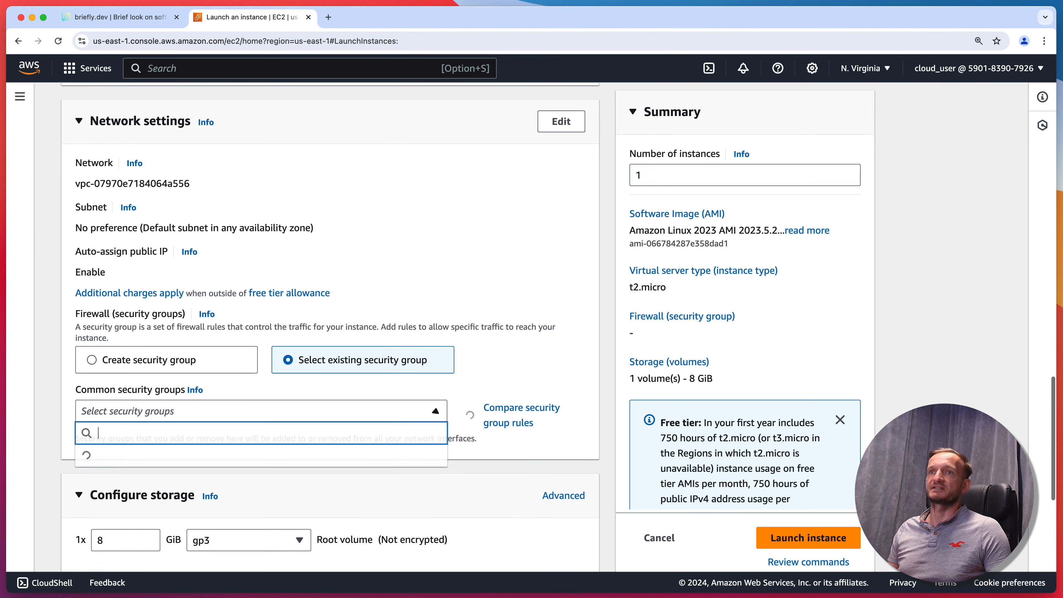
left_click(167, 498)
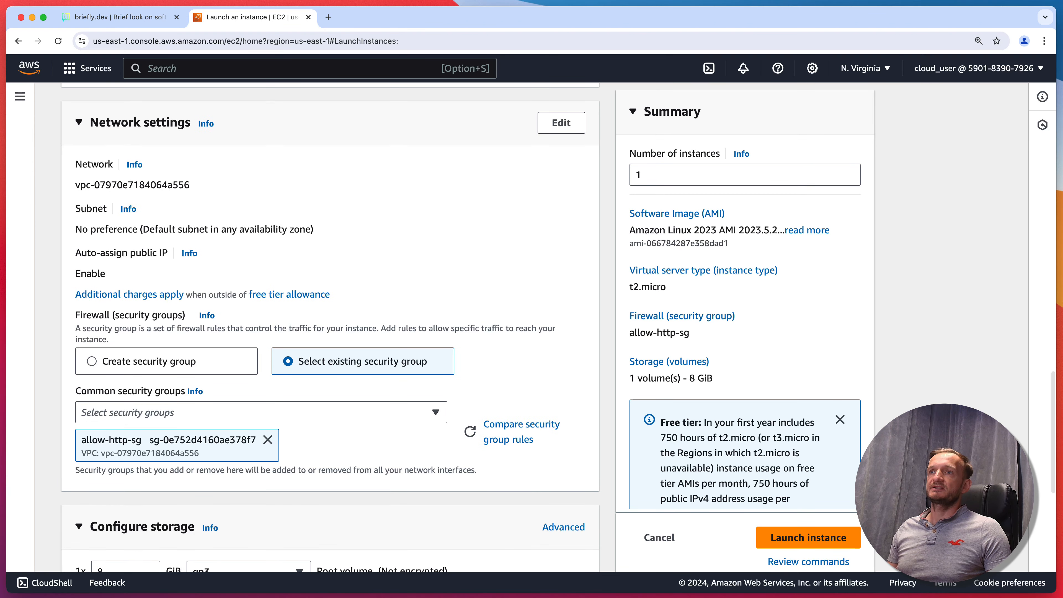
Enter a bash user data script that installs nginx with yum4, starts and enables it, and writes a briefly.dev page showing the public IP to /usr/share/nginx/html/index.html.
scroll(330, 327, "down", 3)
scroll(76, 528, "down", 5)
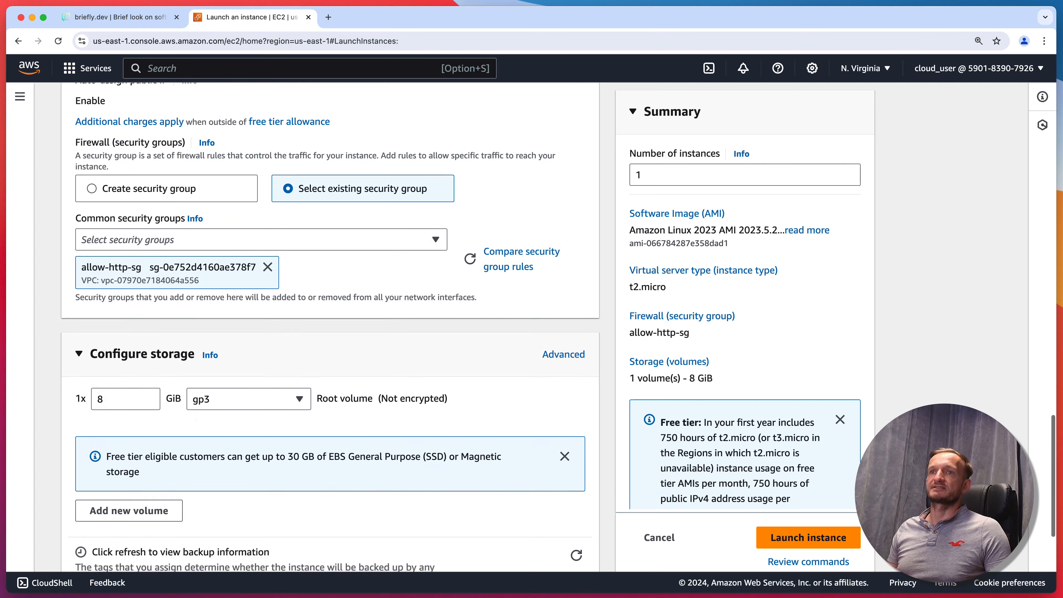
left_click(75, 528)
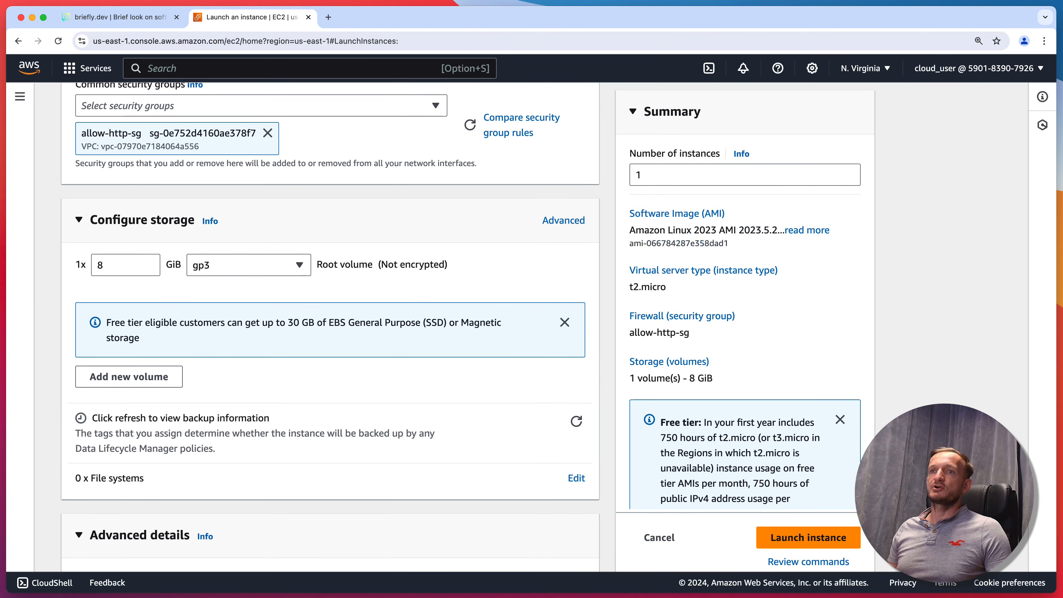
scroll(76, 528, "down", 20)
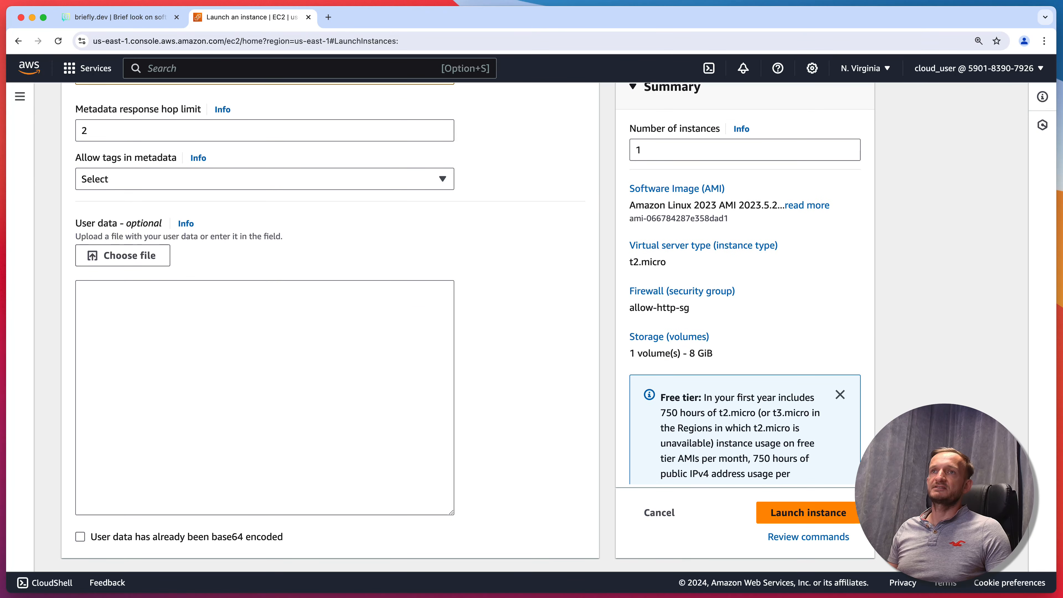
left_click(82, 291)
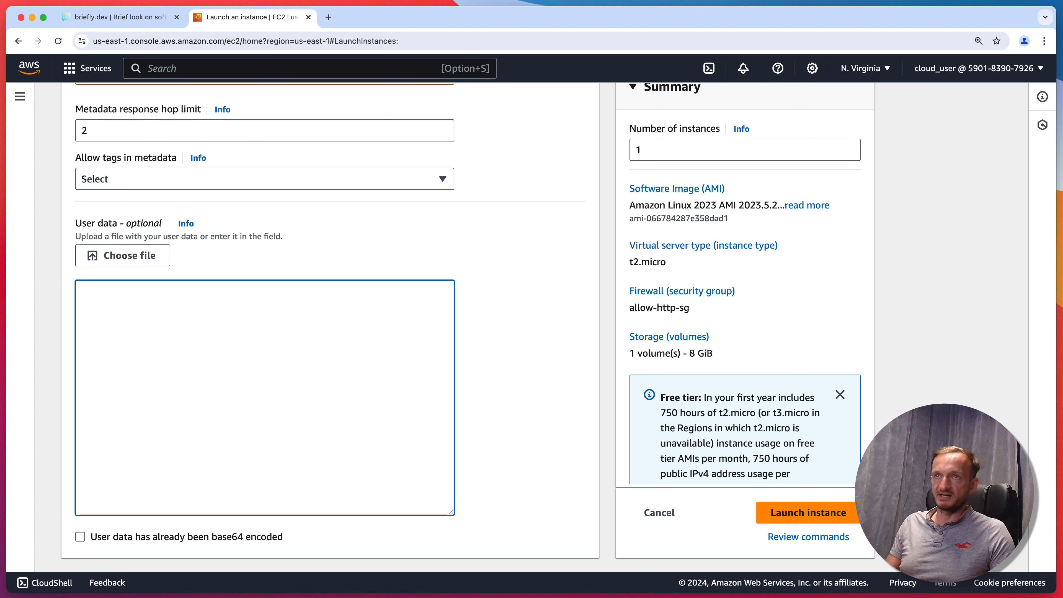
type("#!/bin")
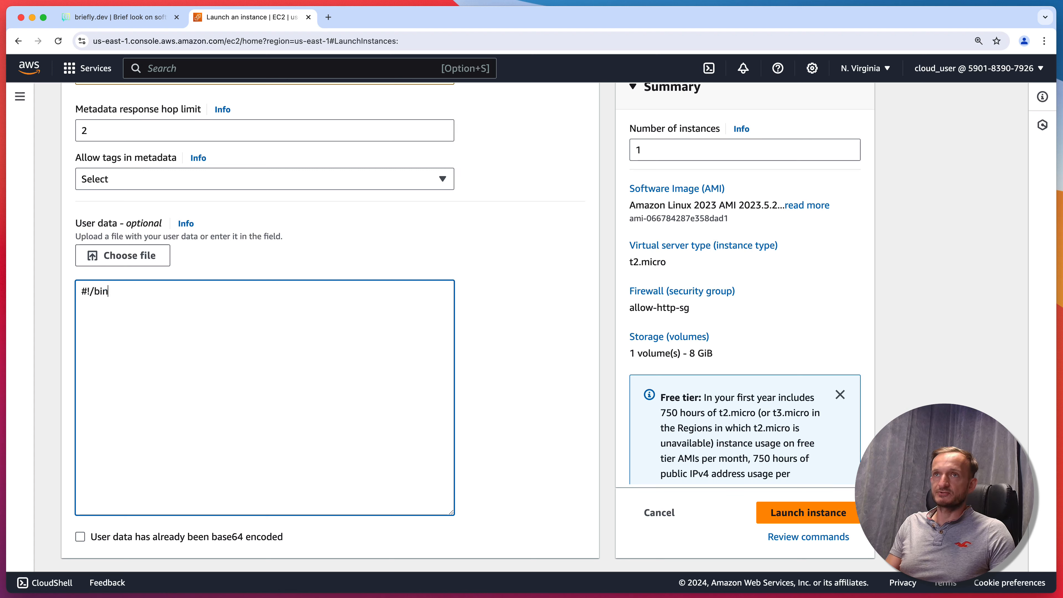
type("/bash")
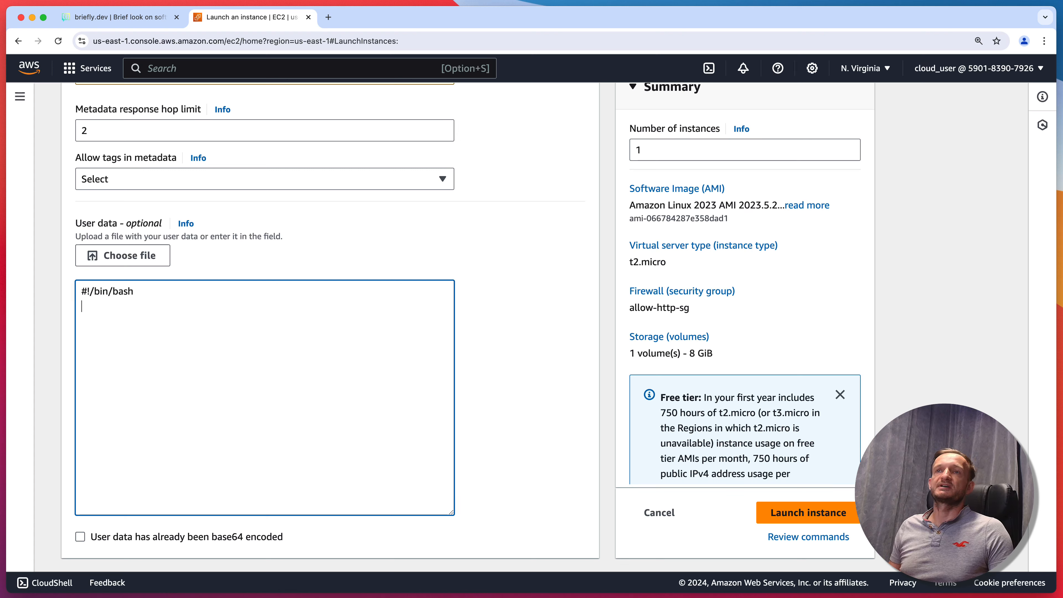
type("yum4 install -y nginx systemctl start nginx systemctl enable nginx PUBLIC_IP=$(curl http://checkip.amazonaws.com) echo \"<html> <head> <title>briefly.dev</title> </head> <body> <h1>Welcome to briefly.dev</h1> <p>Public IP: $PUBLIC_IP</p> </body> </html>\" > /usr/share/nginx/html/index.html")
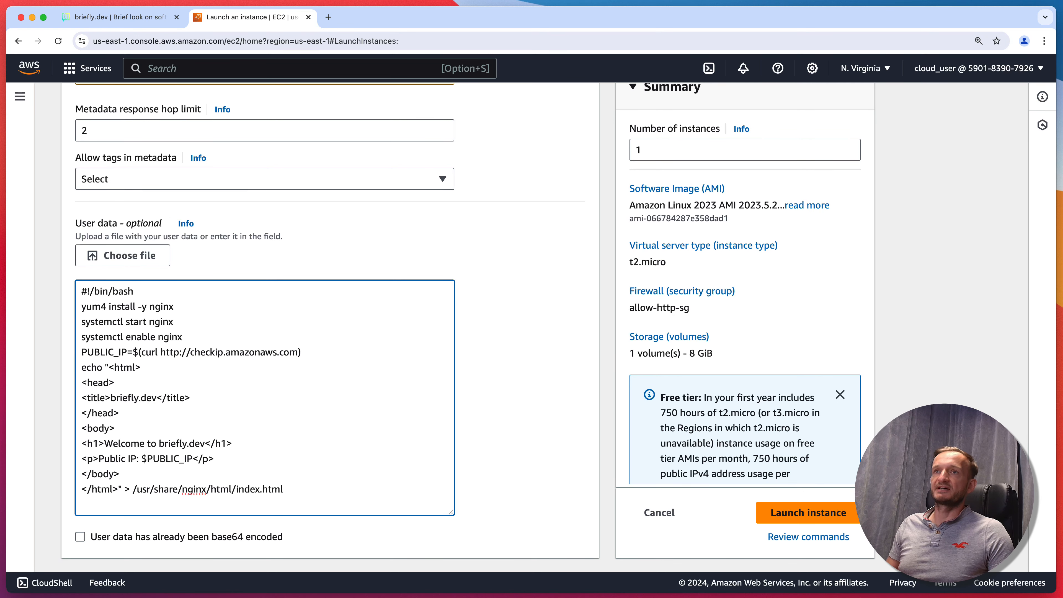
Change yum4 to yum in the user data script's nginx install line and add the line yum update -y above it.
left_click(103, 306)
key("BackSpace")
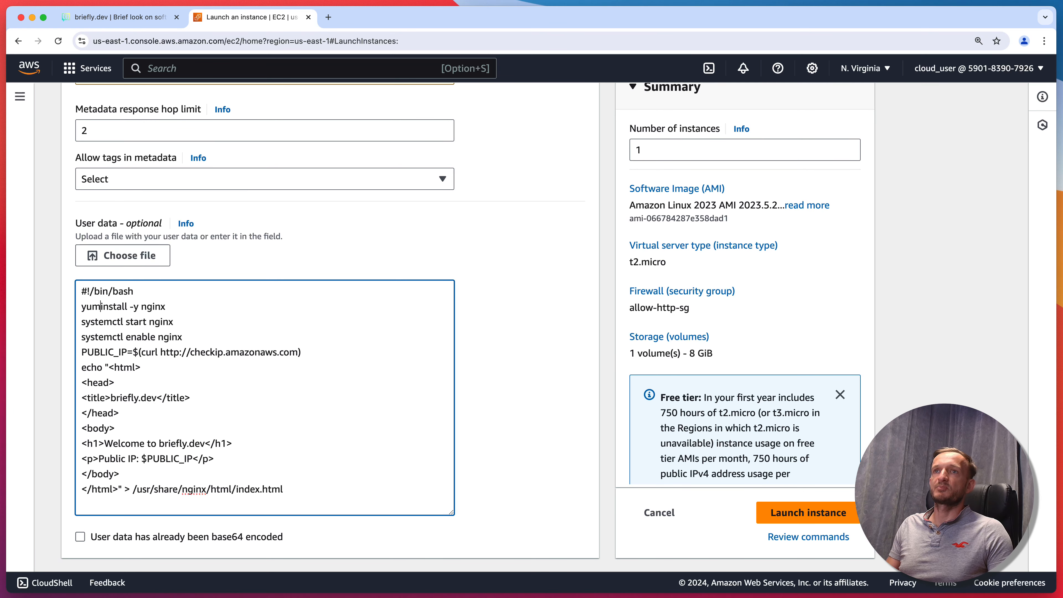
left_click(168, 306)
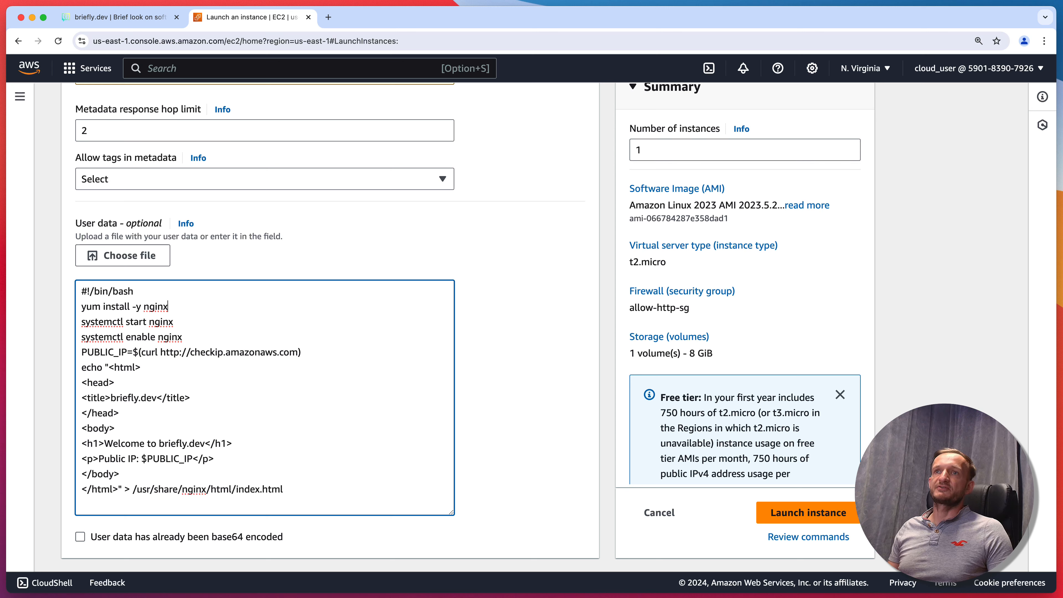
key("Up")
key("Return")
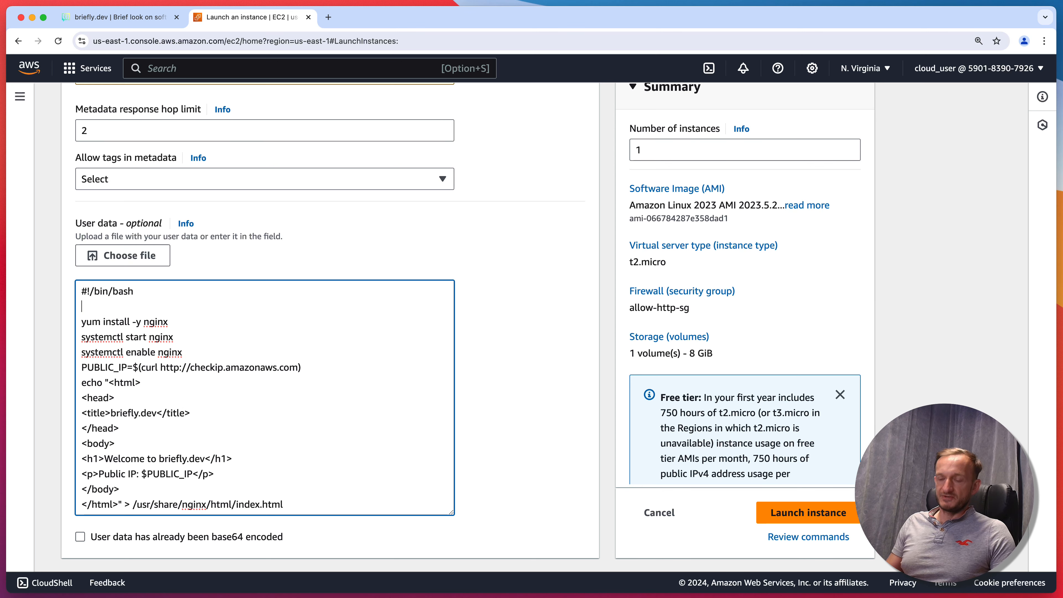
type("yum updat")
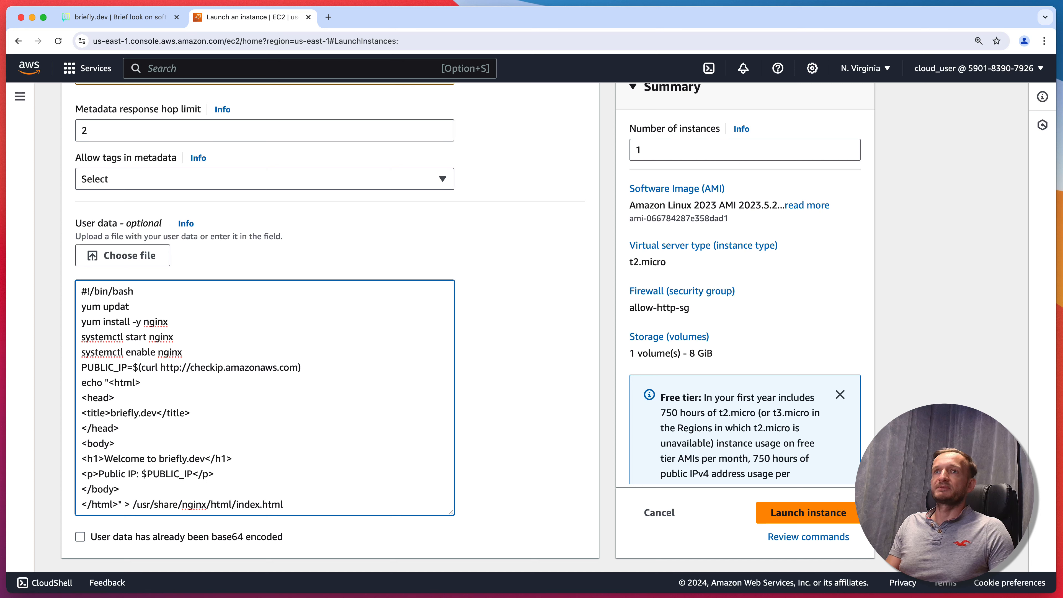
type("e -y")
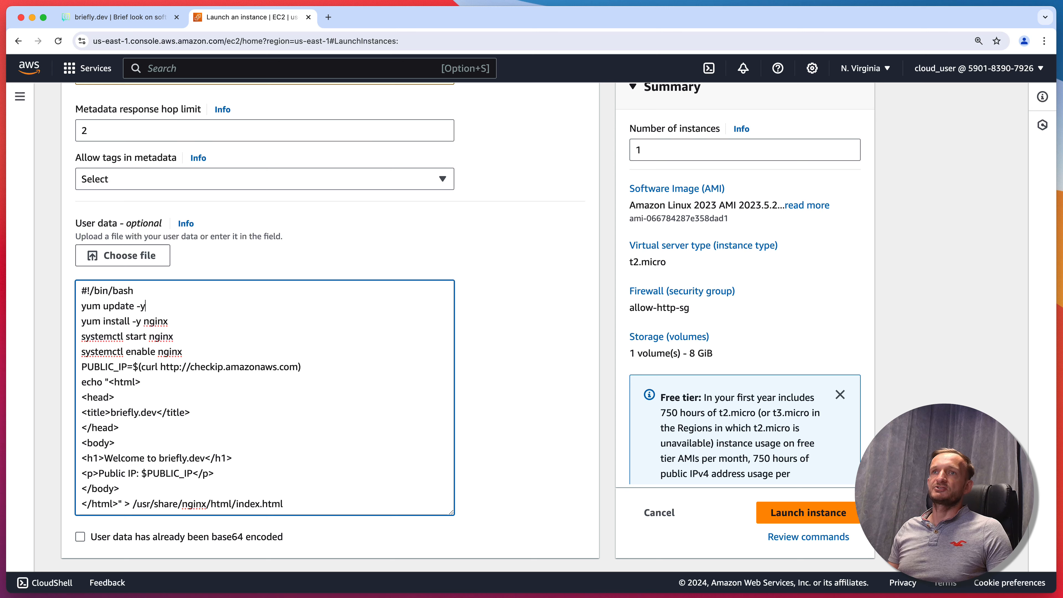
scroll(267, 398, "down", 1)
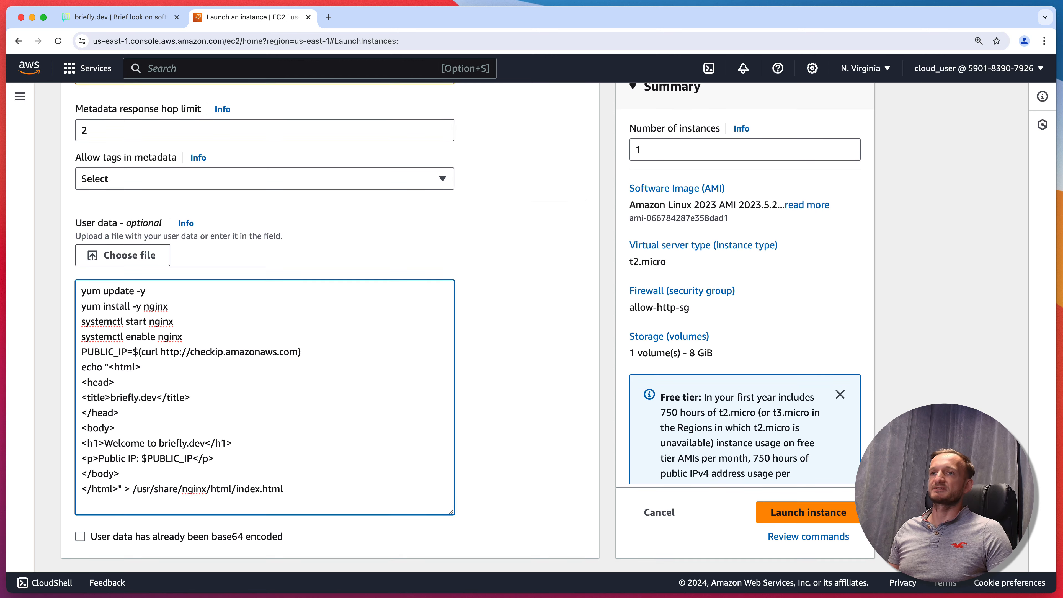
Set the number of instances to 3 and launch them.
scroll(331, 327, "up", 10)
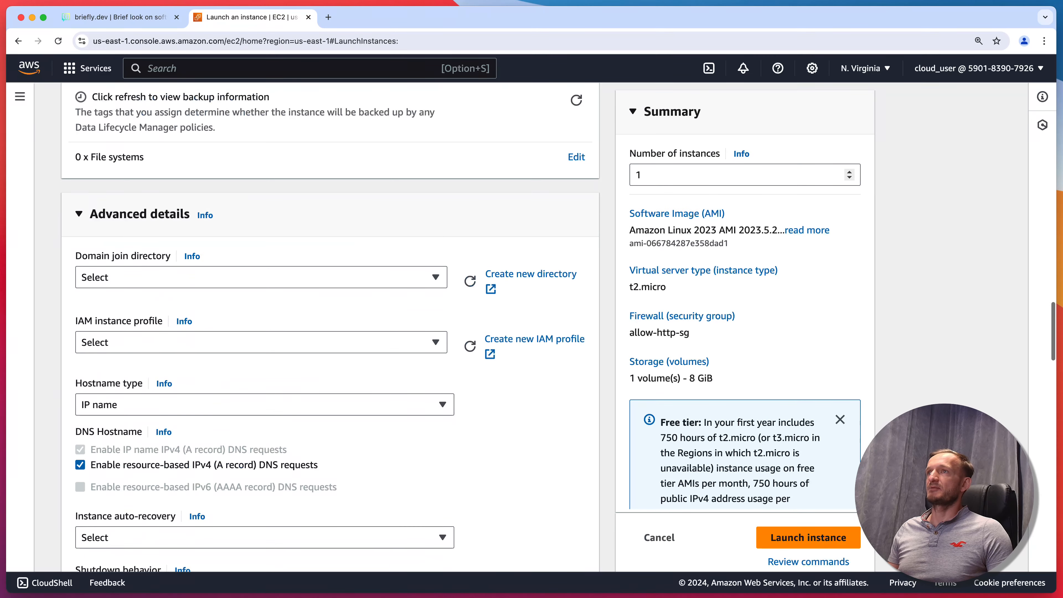
left_click(712, 175)
type("3")
key("super+a")
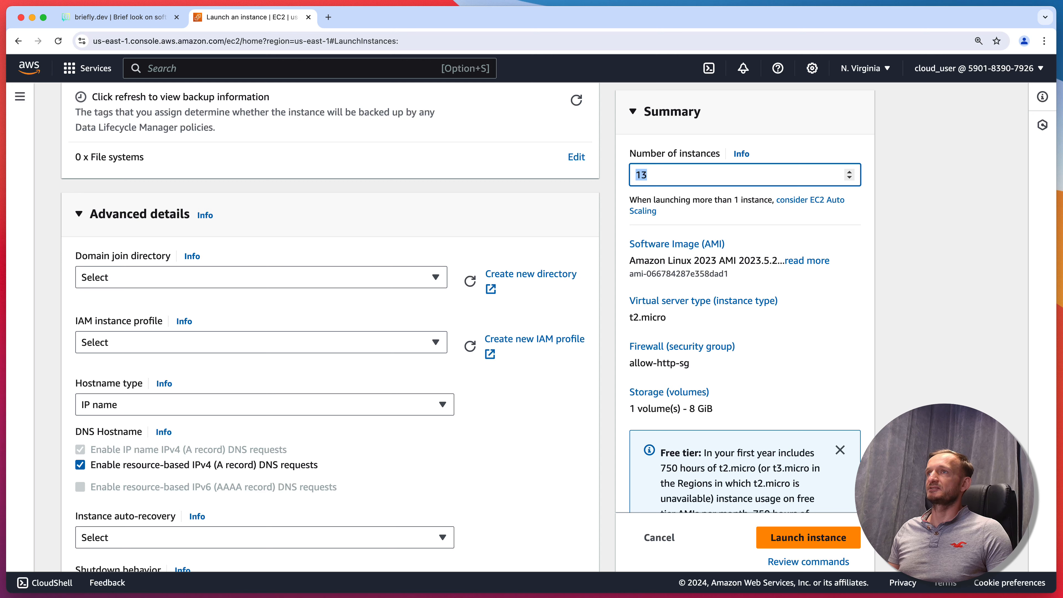
type("3")
left_click(754, 361)
scroll(754, 360, "down", 3)
left_click(808, 537)
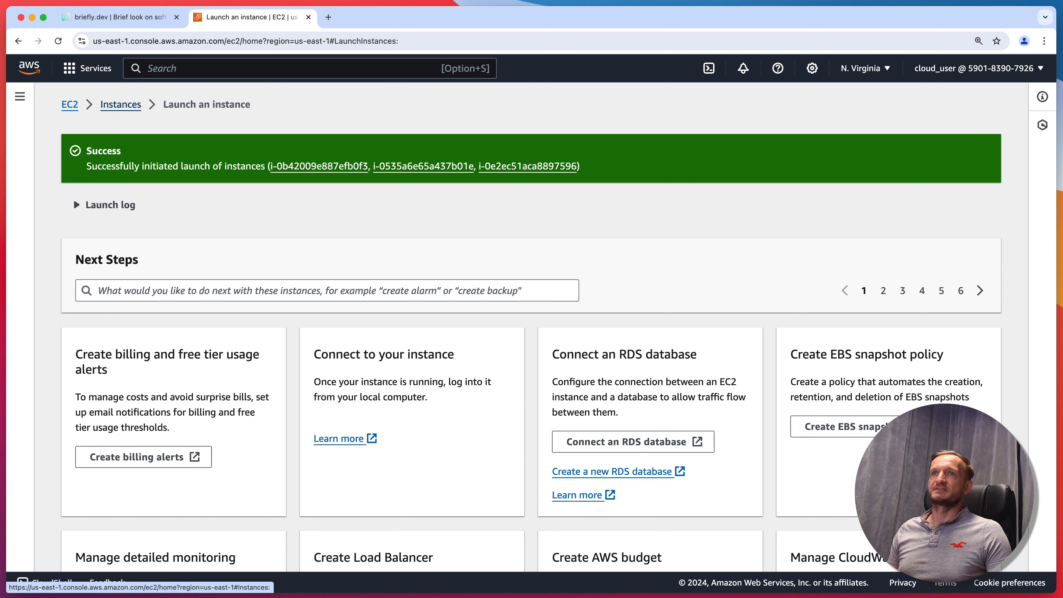
Open the EC2 instances list and refresh it to check the state of the launched web instances.
left_click(120, 104)
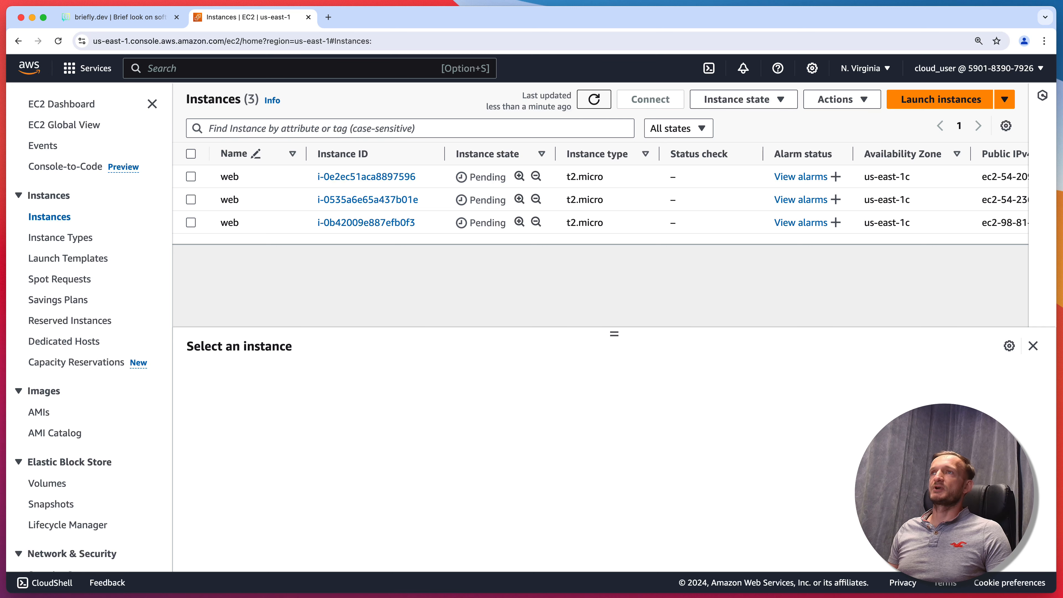
left_click(595, 99)
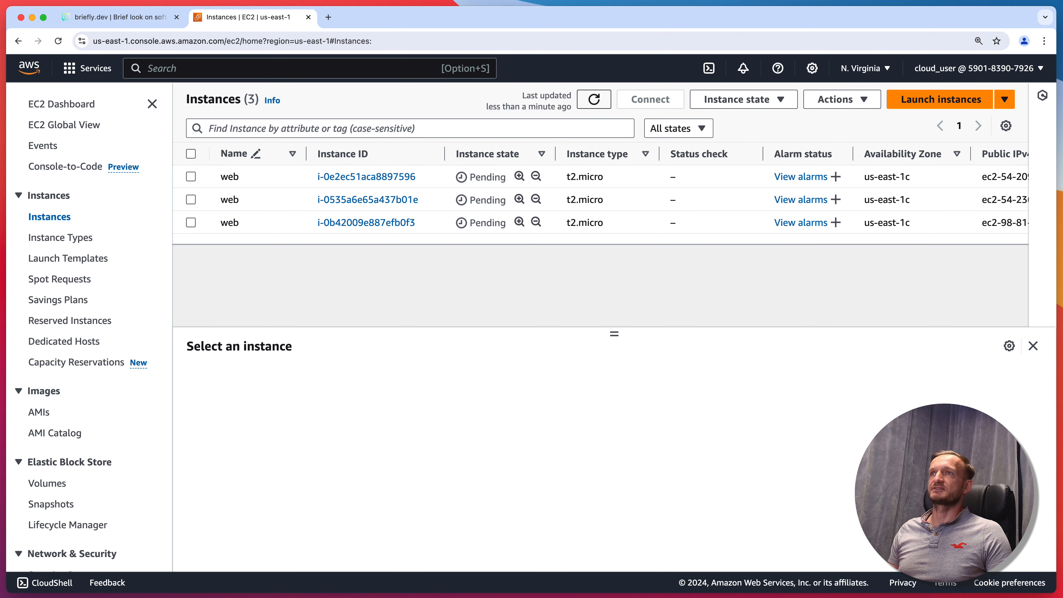
left_click(594, 100)
left_click(594, 99)
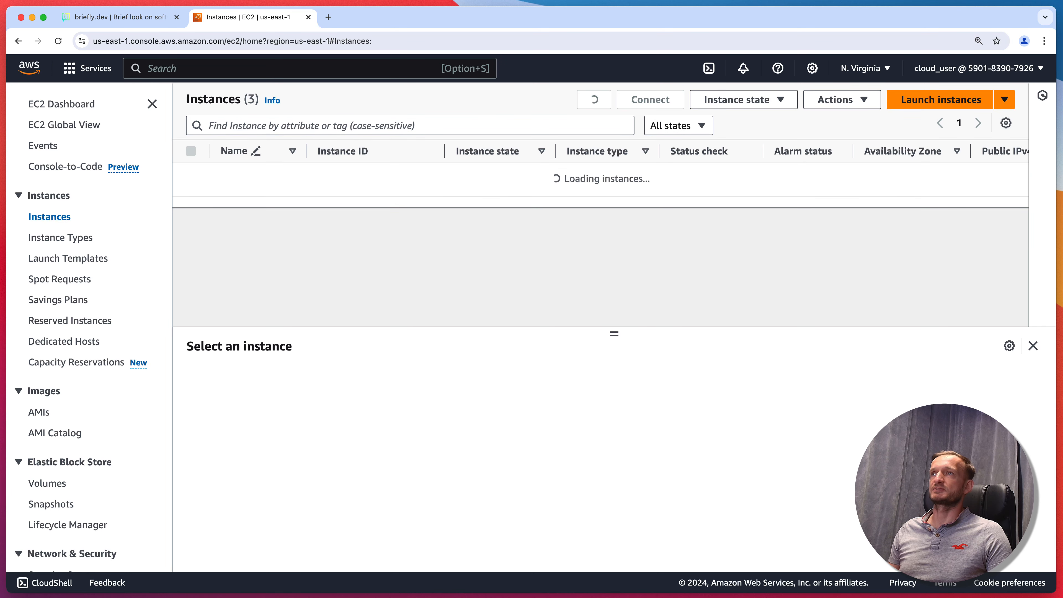
left_click(595, 99)
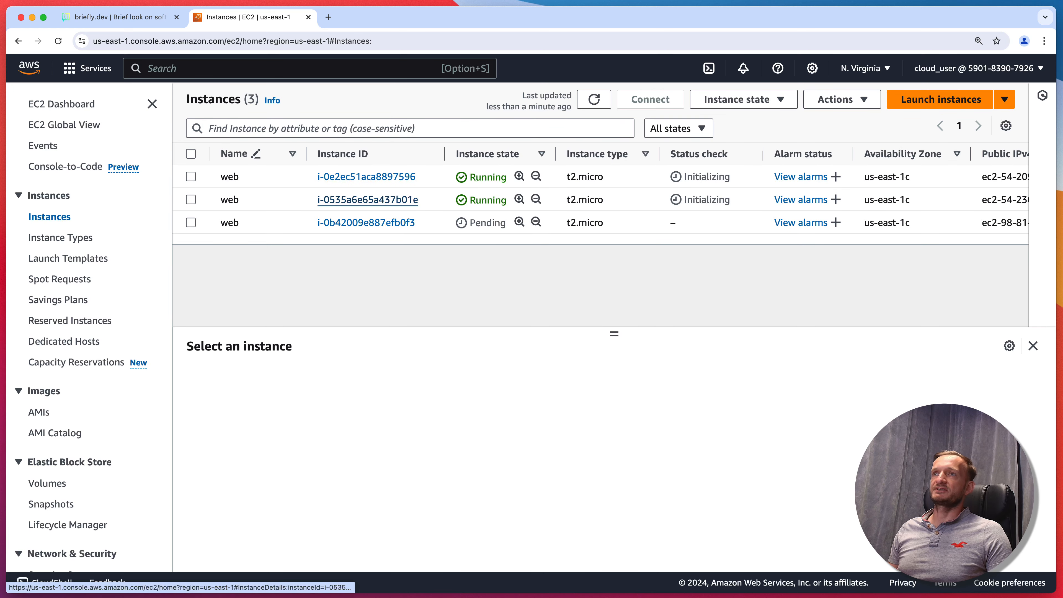
left_click(367, 200)
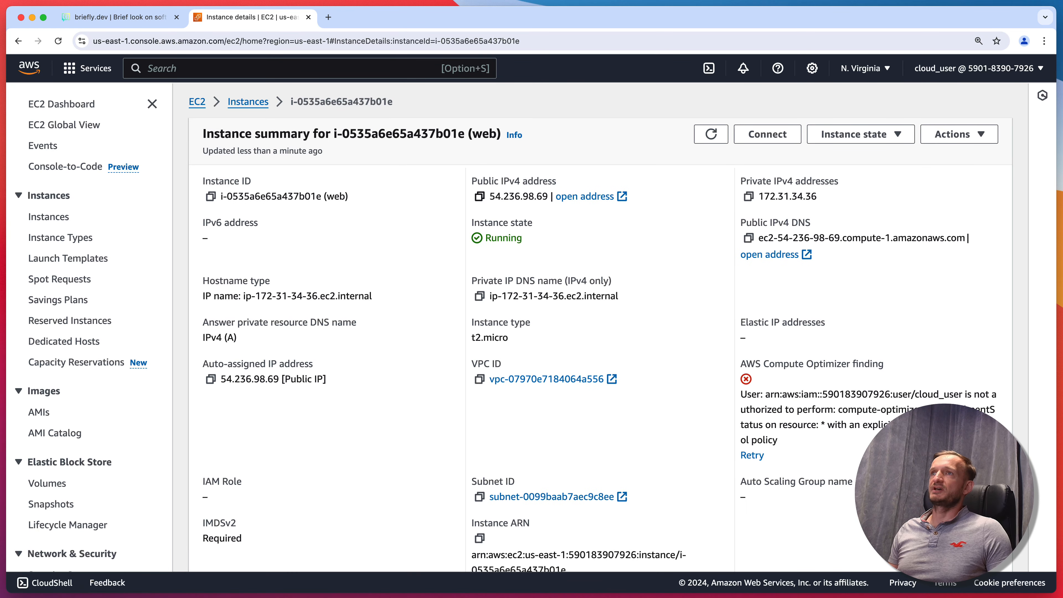
left_click(479, 196)
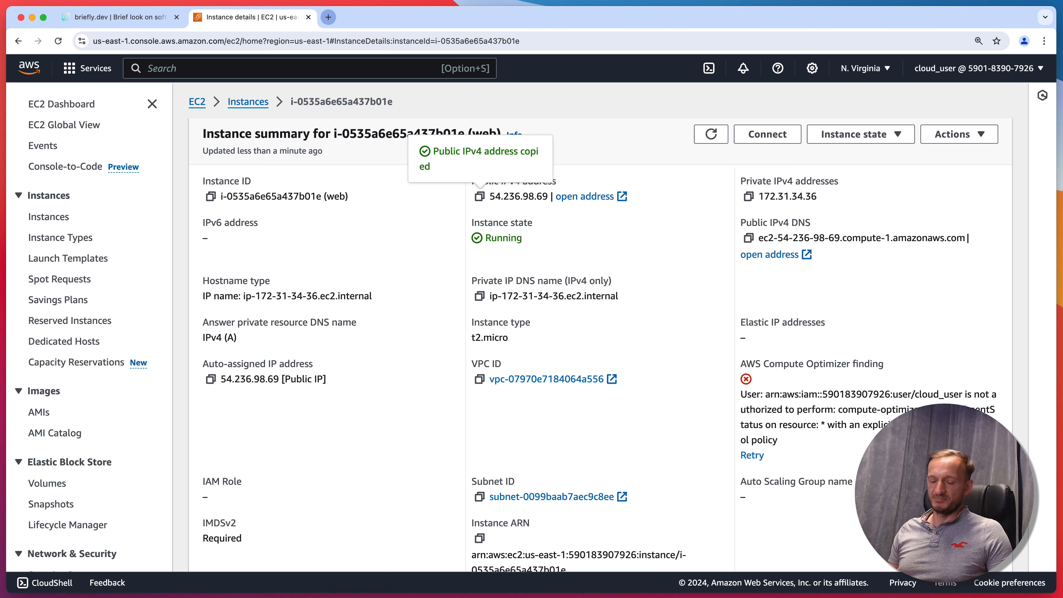
key("super+t")
type("http://")
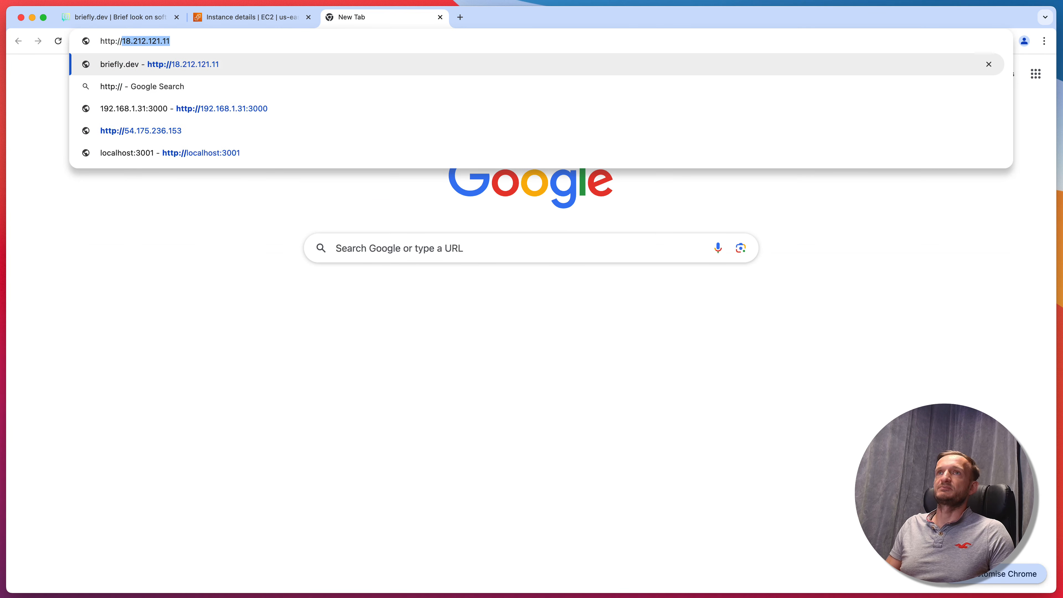
key("super+v")
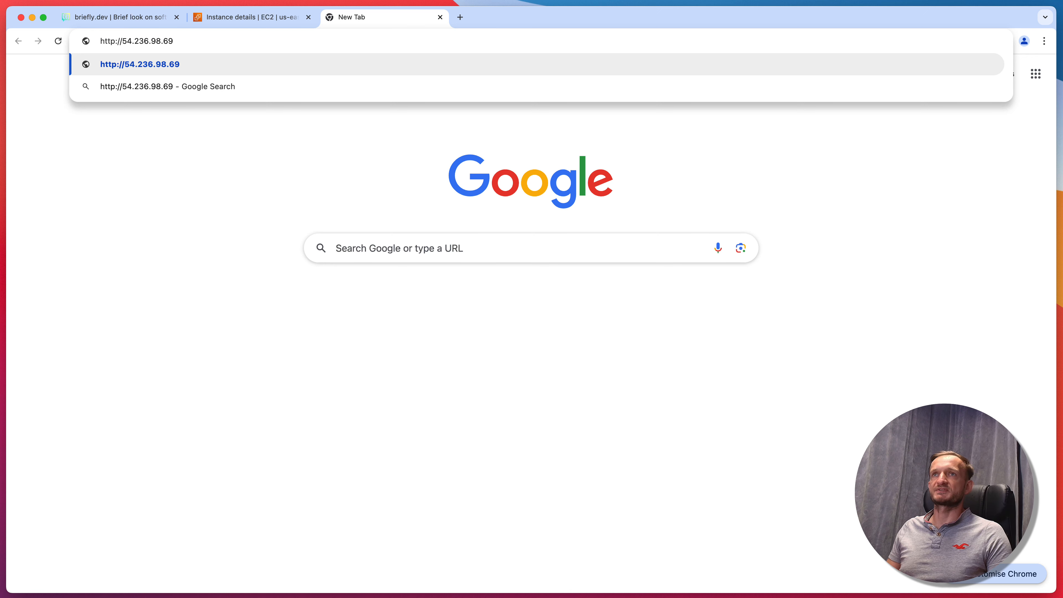
key("Return")
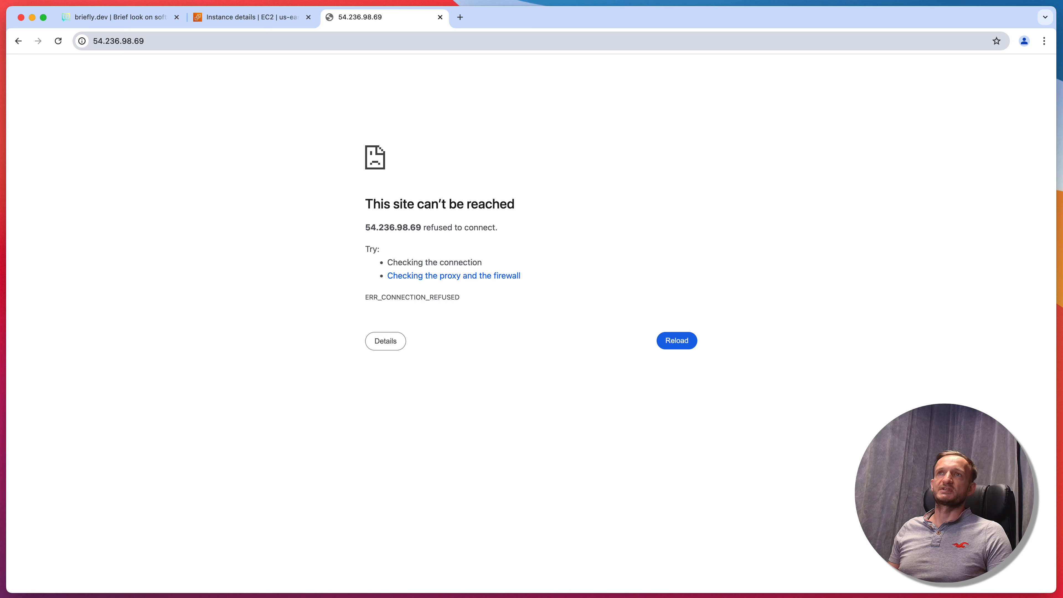
key("super+l")
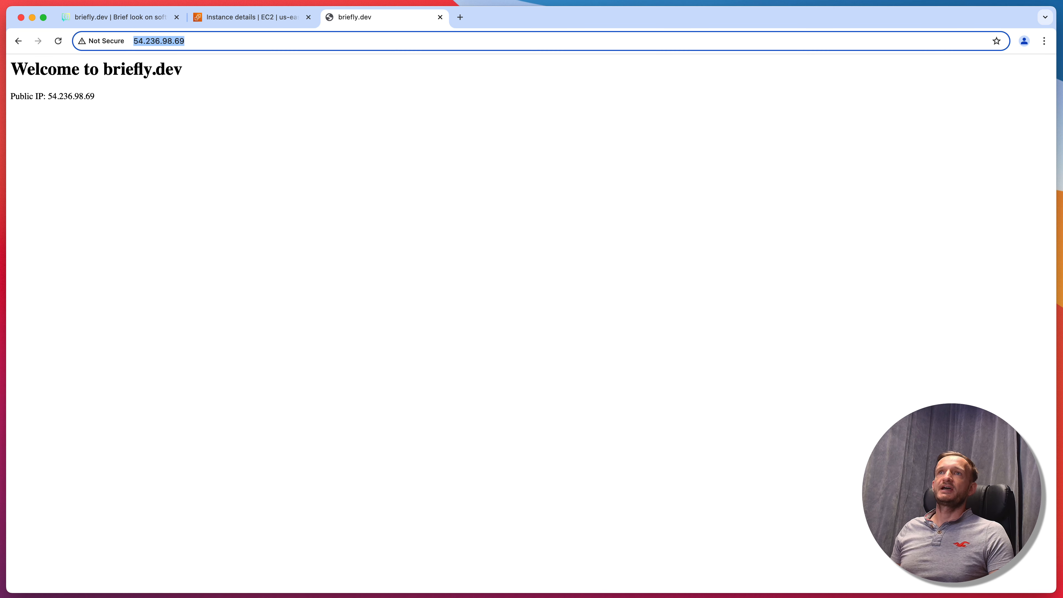
left_click_drag(63, 97, 97, 97)
left_click(100, 99)
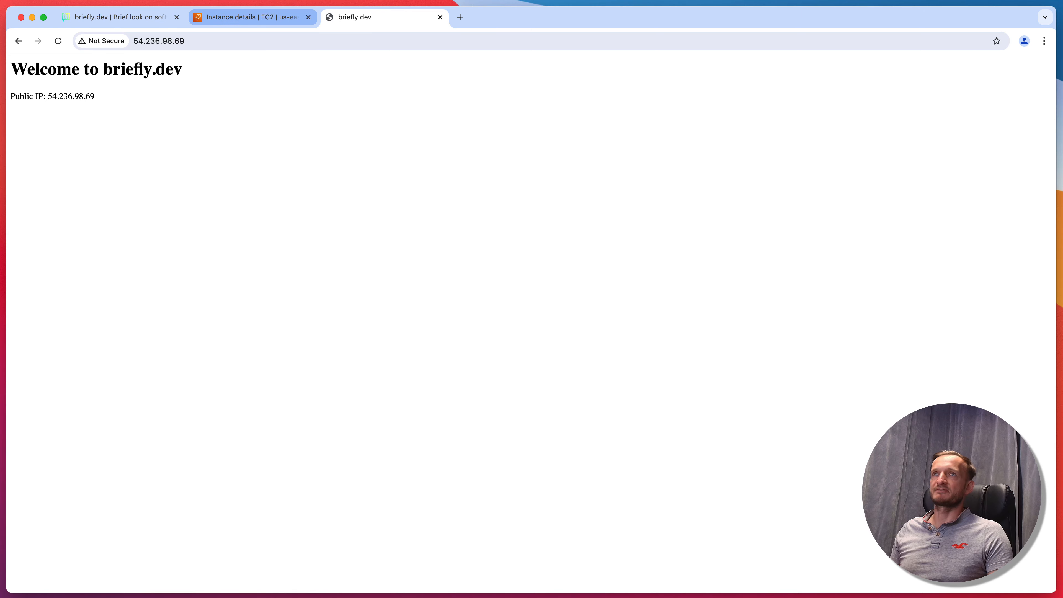
Return to the EC2 console, start creating a target group and name it web-tg.
left_click(252, 17)
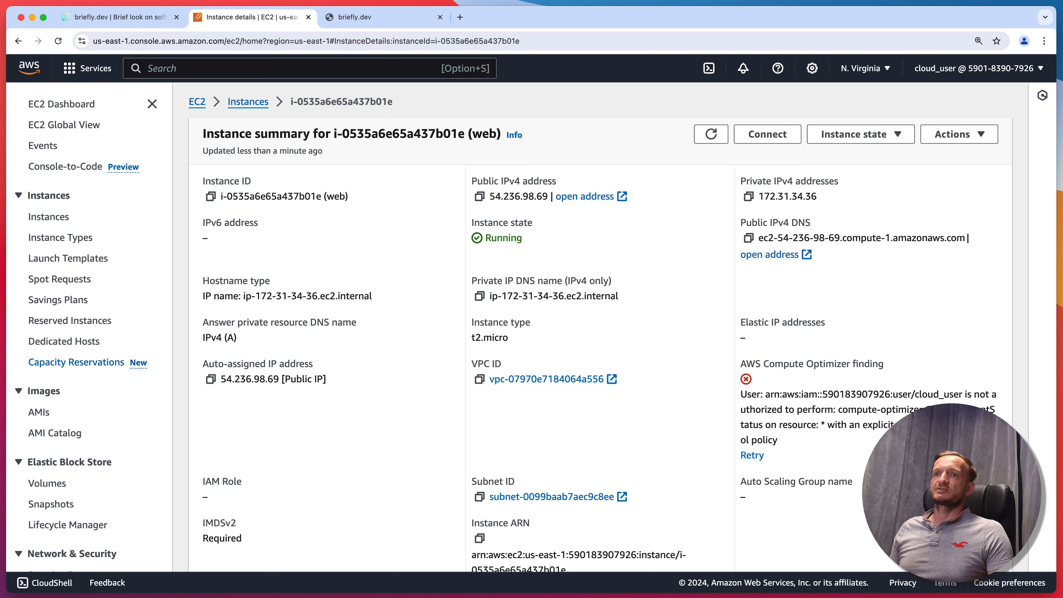
scroll(88, 327, "down", 5)
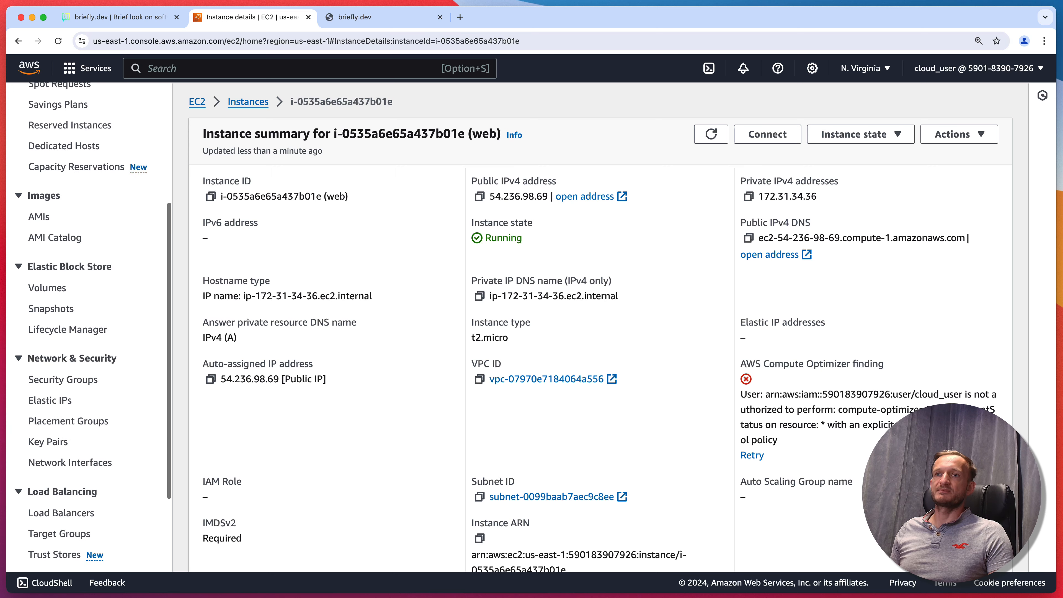
scroll(59, 465, "down", 2)
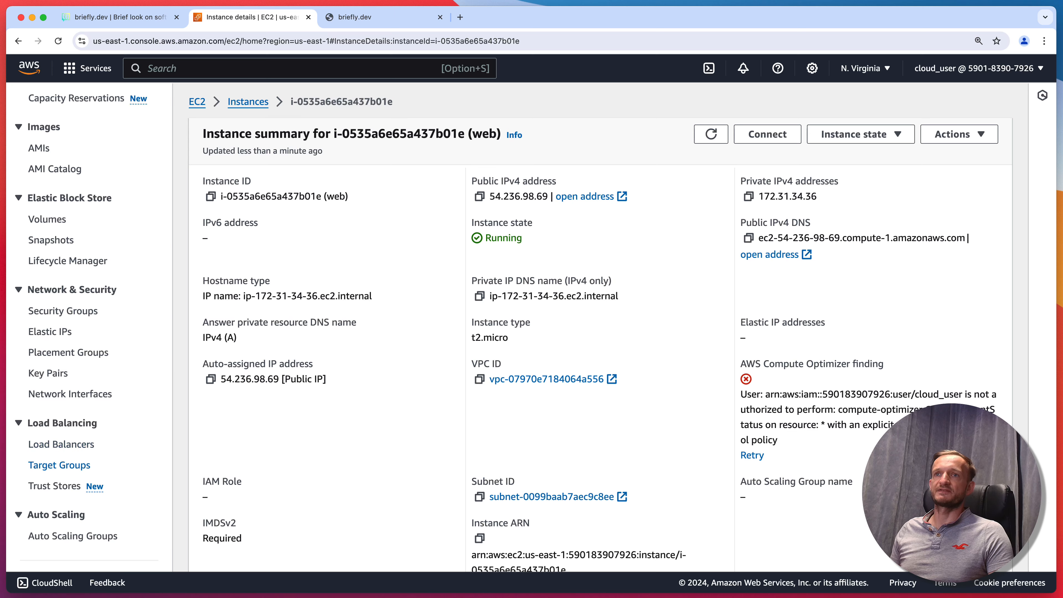
left_click(59, 465)
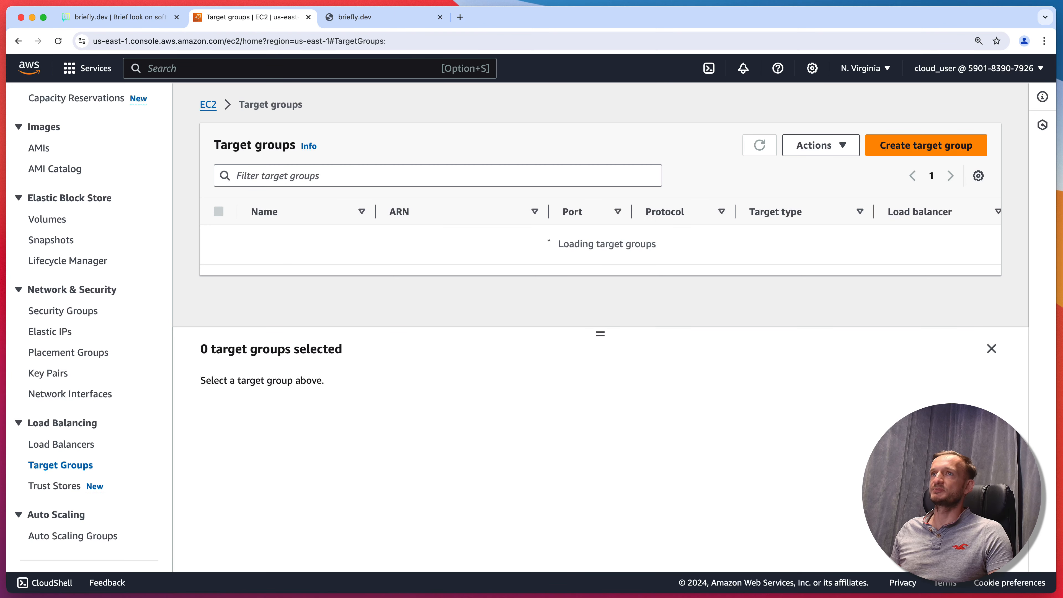
left_click(601, 289)
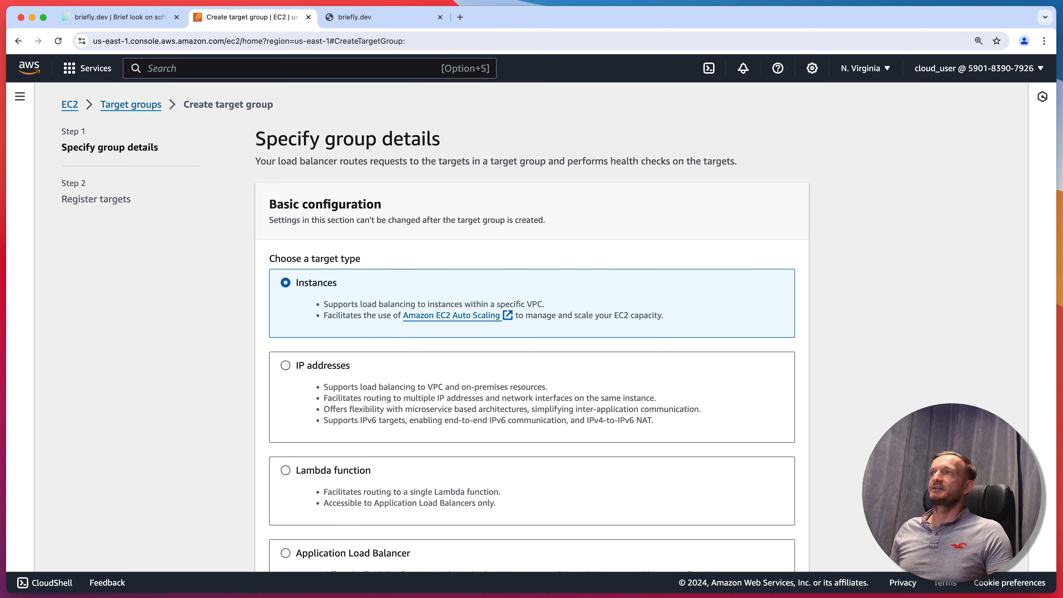
scroll(531, 327, "down", 3)
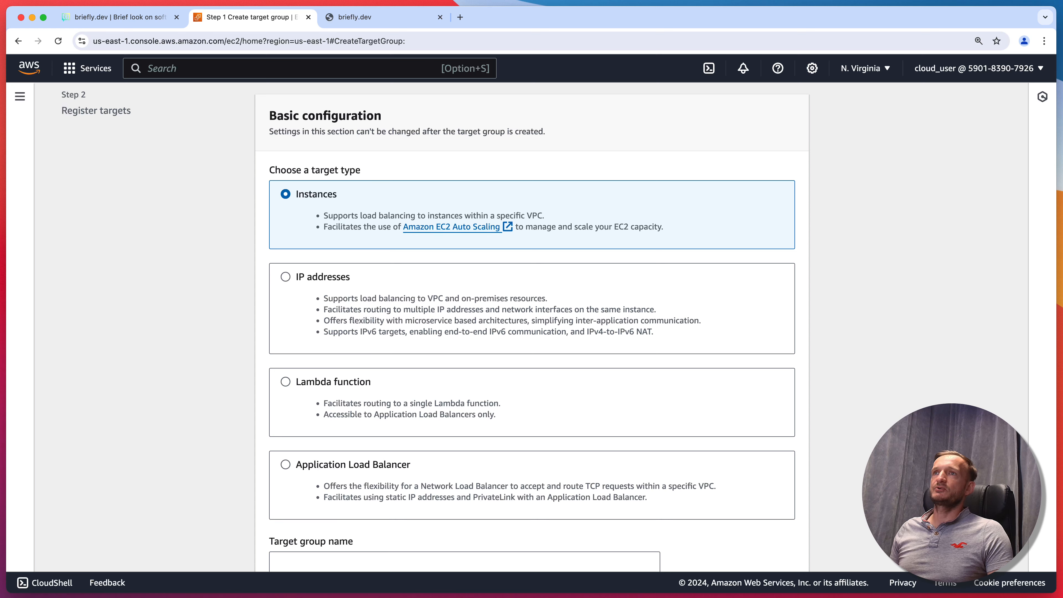
scroll(532, 327, "down", 5)
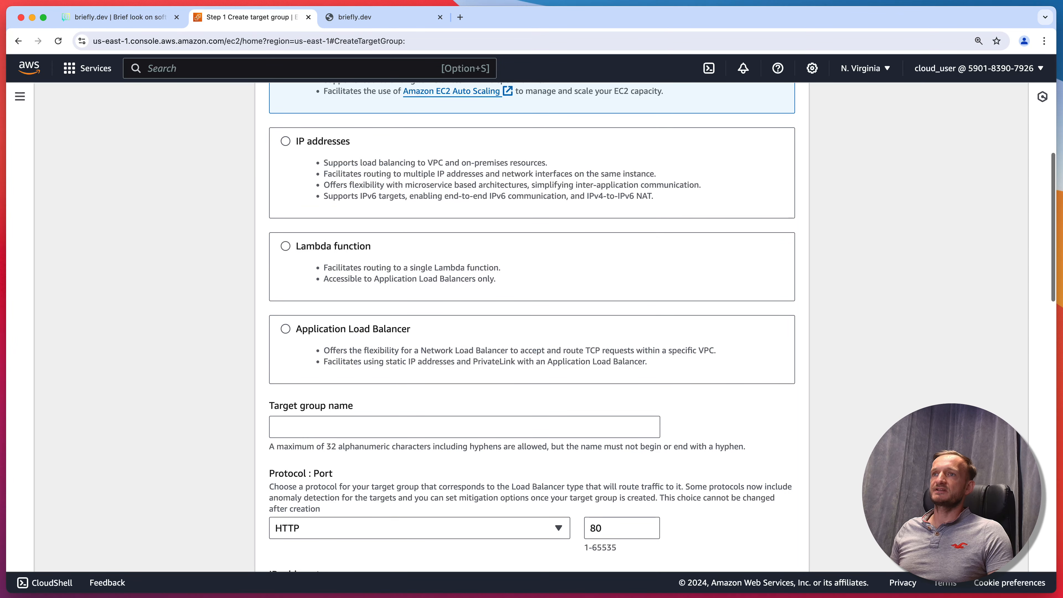
left_click(465, 427)
type("web-tg")
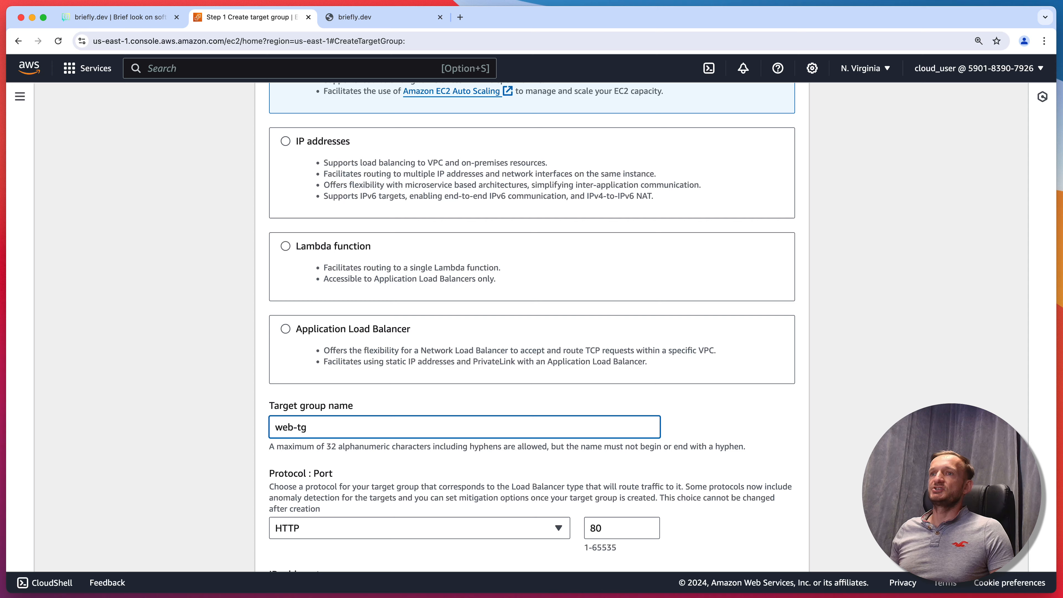
Keep HTTP on port 80, IPv4, HTTP1 and the default health check path /, and continue to registering targets.
scroll(531, 327, "down", 4)
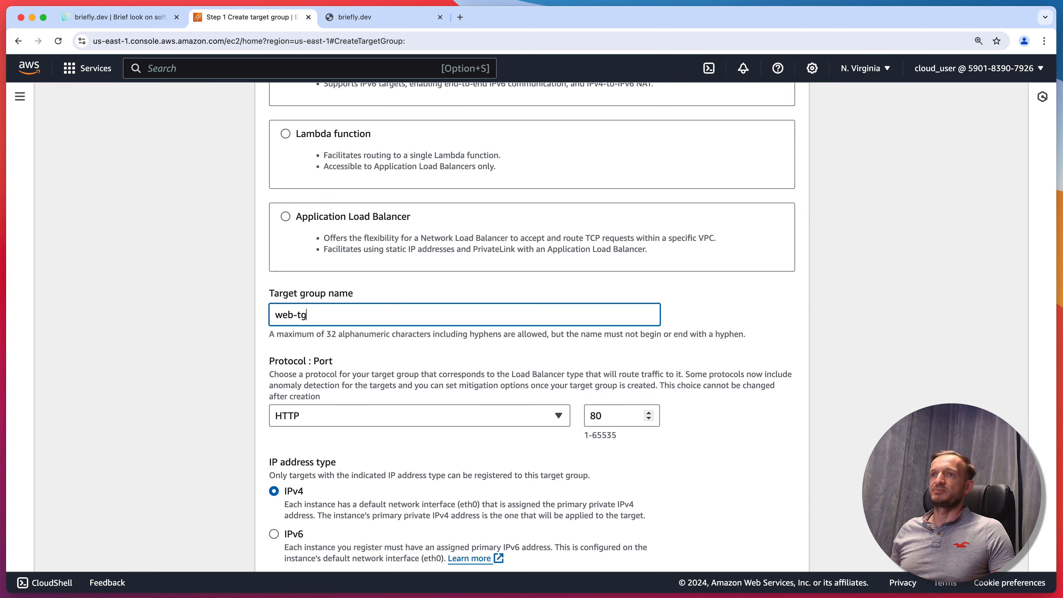
scroll(531, 327, "down", 8)
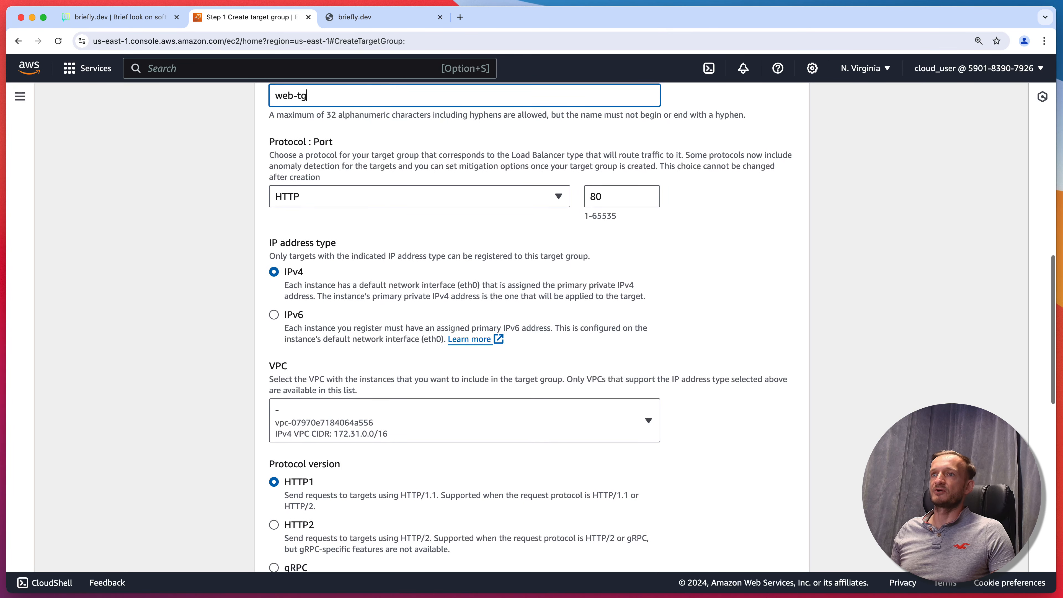
scroll(532, 327, "down", 9)
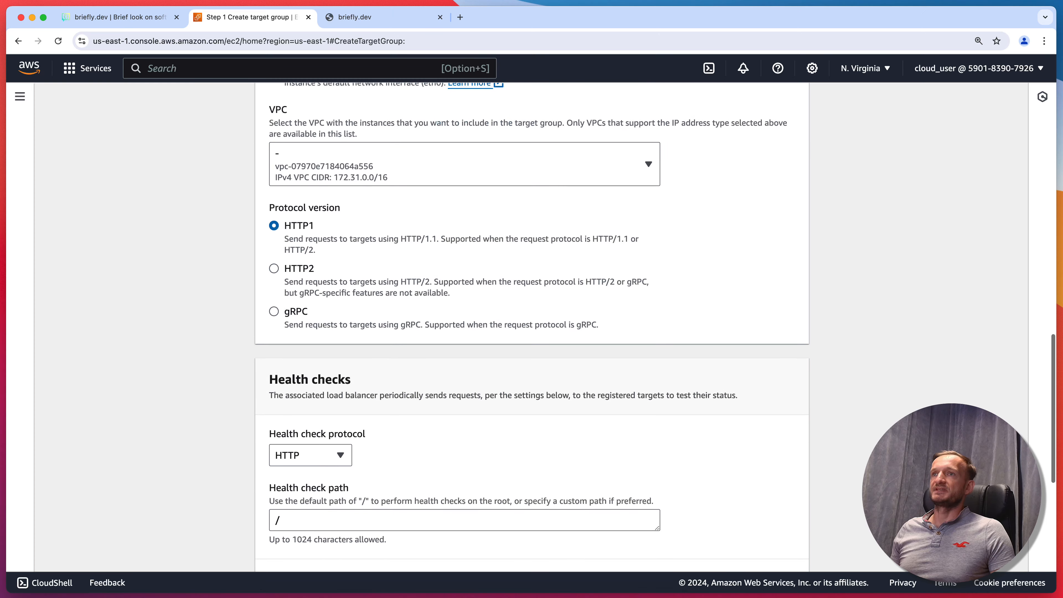
scroll(531, 327, "down", 4)
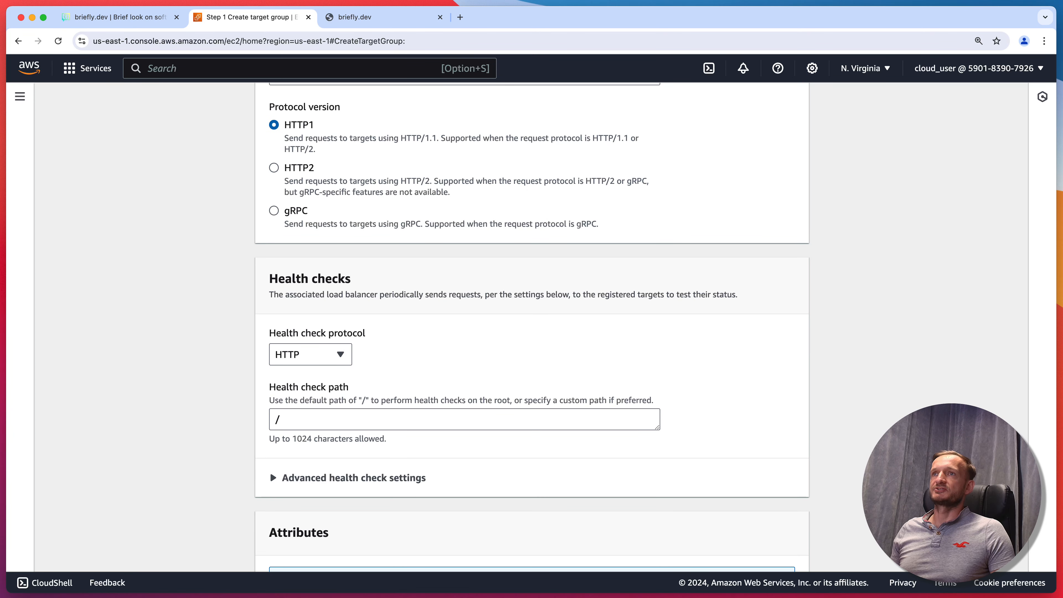
scroll(532, 327, "down", 7)
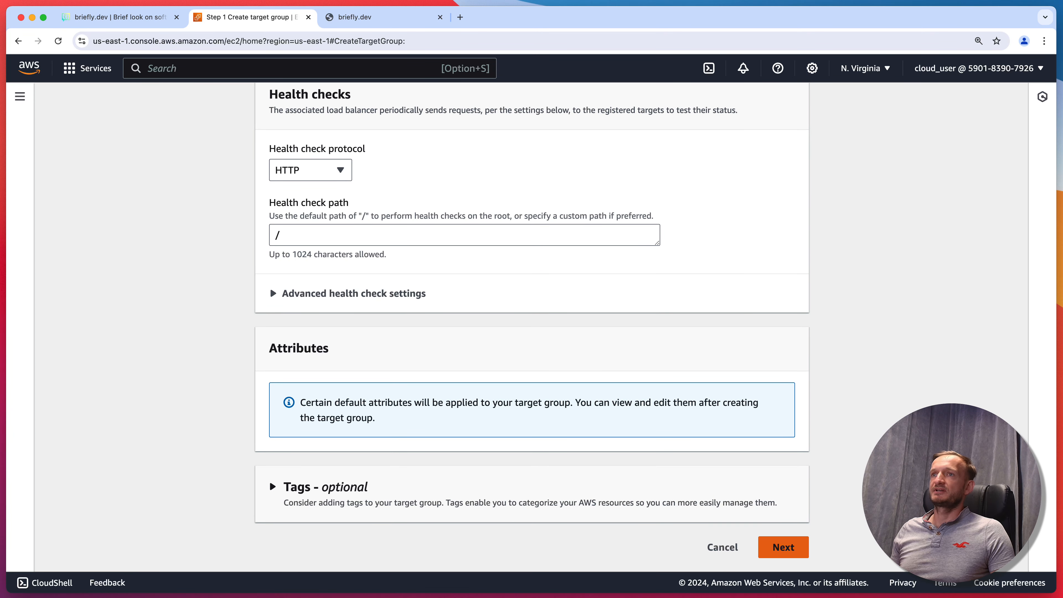
left_click(783, 547)
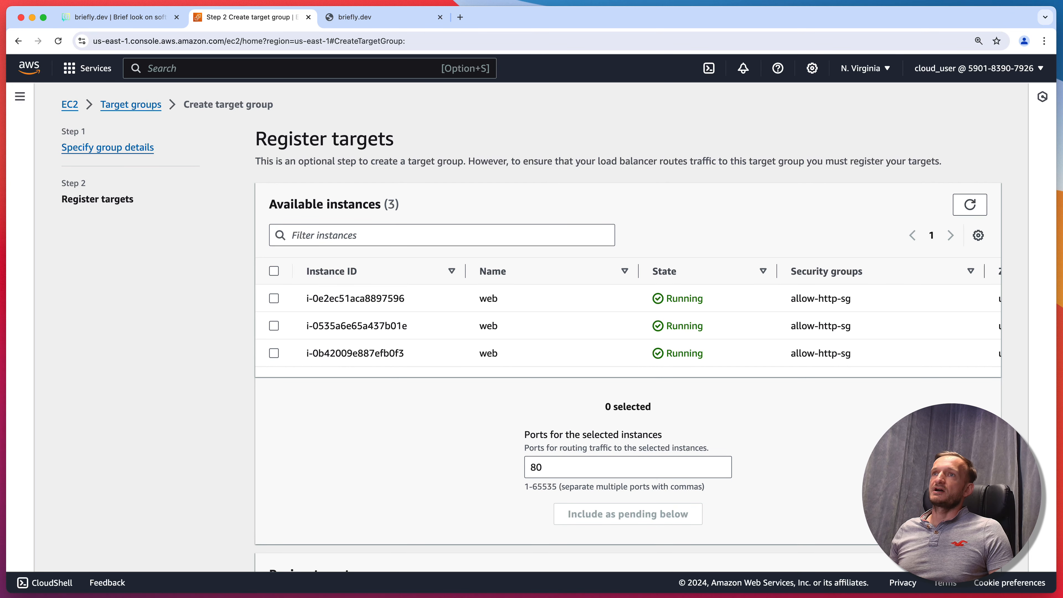
Add all three running web instances as pending targets on port 80 and create the target group.
left_click(274, 271)
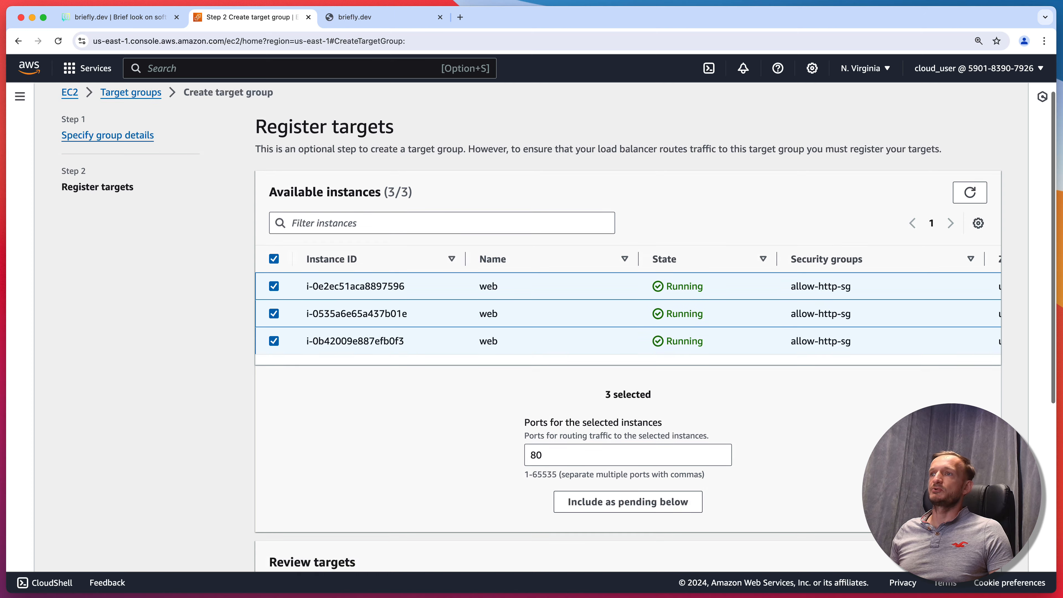
scroll(587, 335, "down", 3)
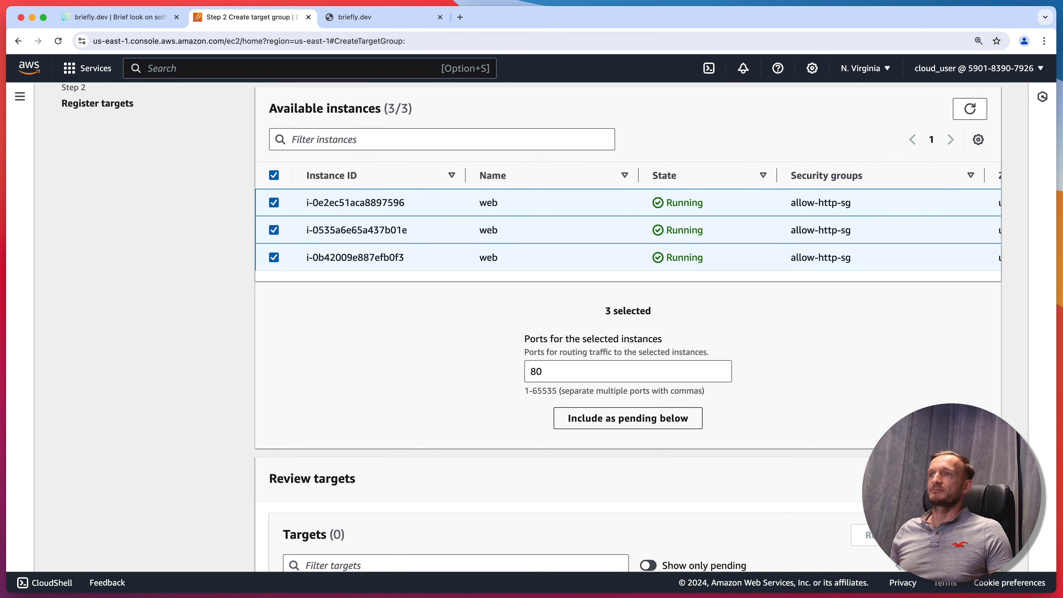
left_click(628, 418)
scroll(628, 419, "down", 5)
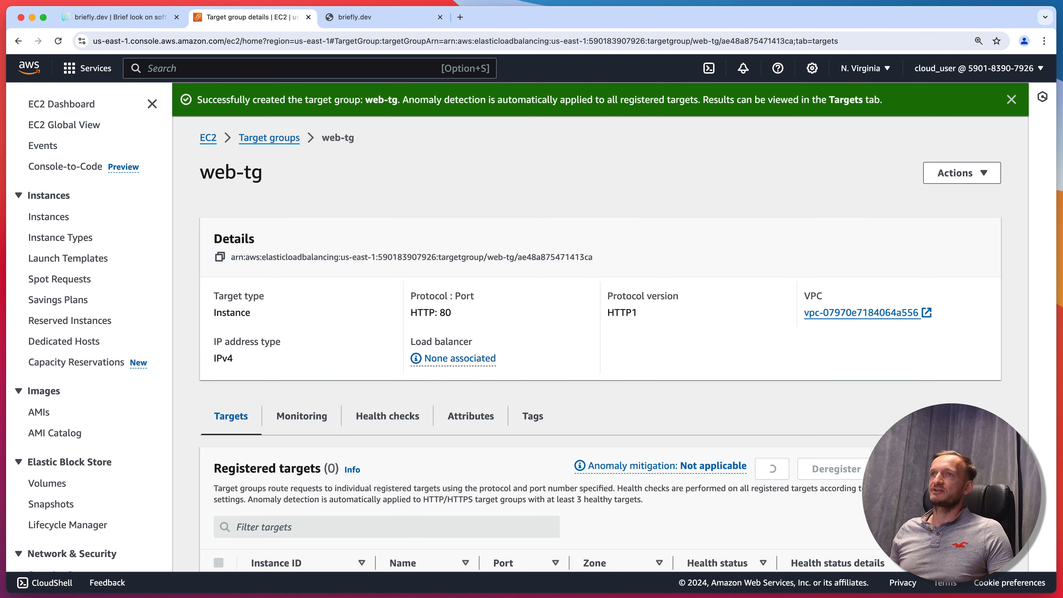
Refresh the web-tg details page and examine the registered targets and their health status.
scroll(607, 335, "down", 6)
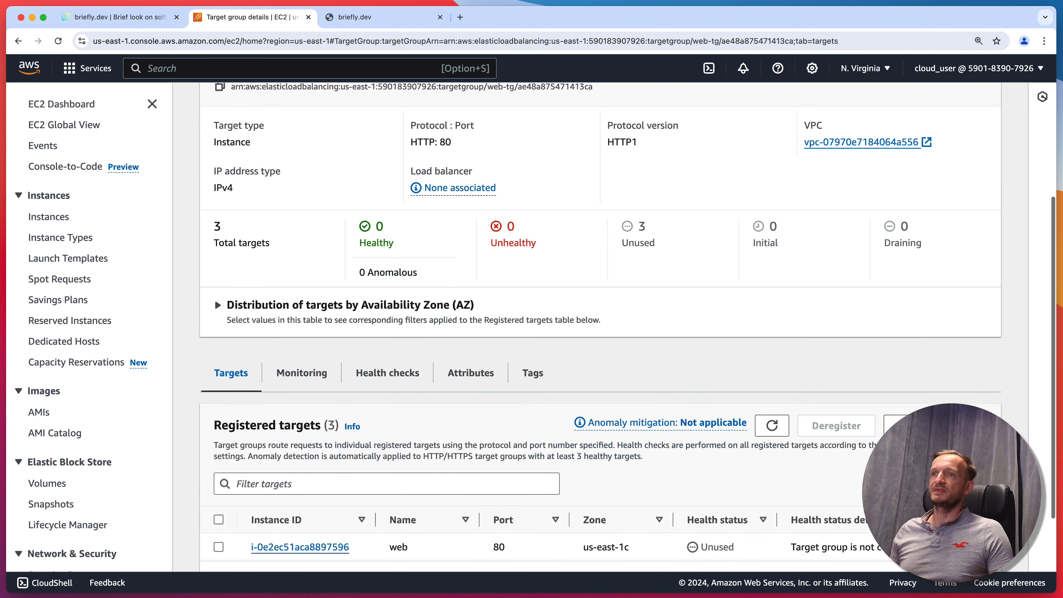
key("super+r")
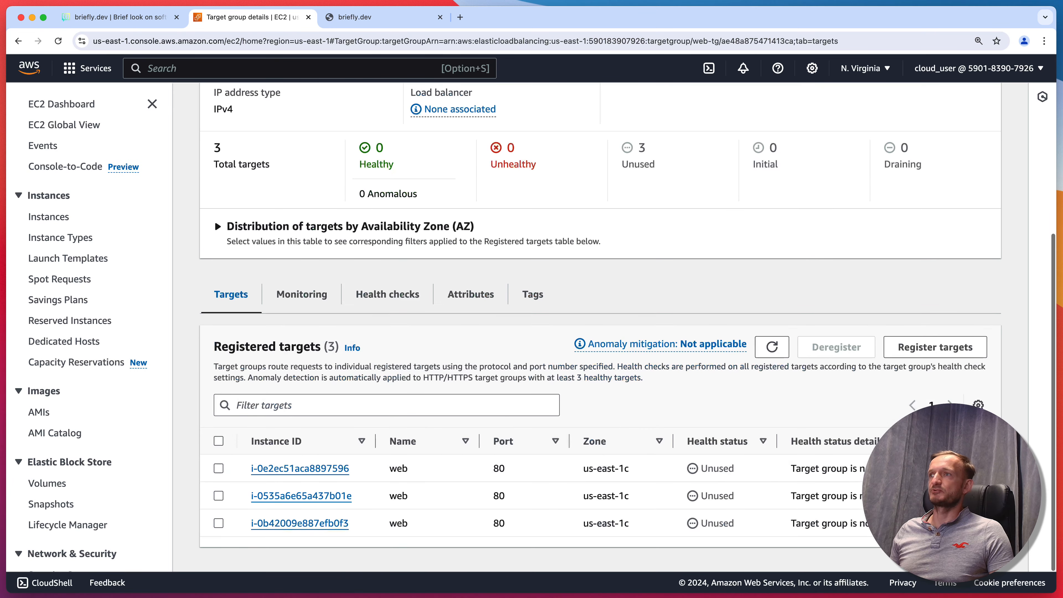
scroll(214, 220, "down", 3)
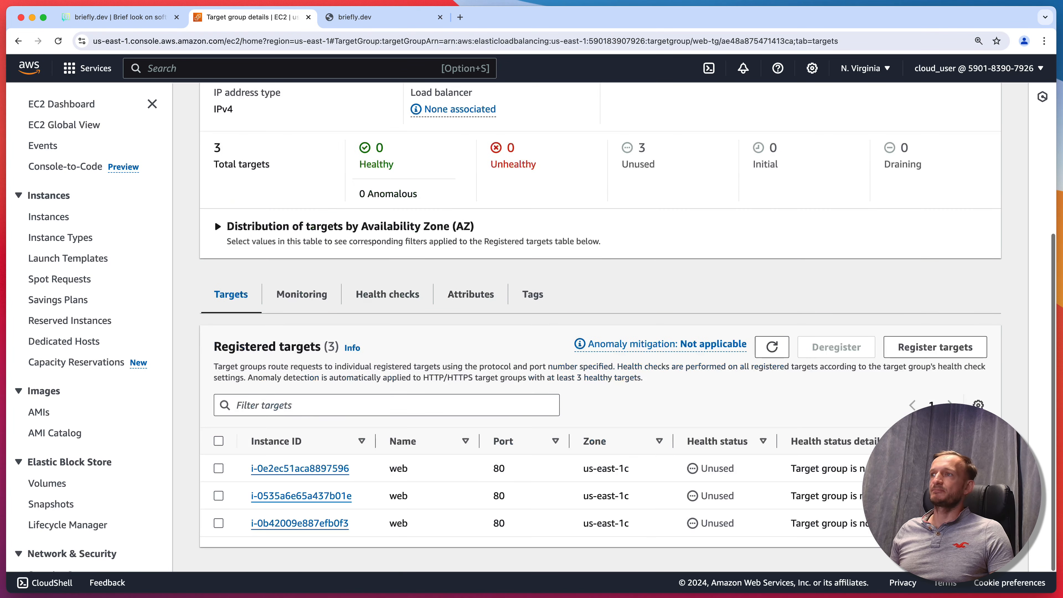
scroll(600, 327, "up", 1)
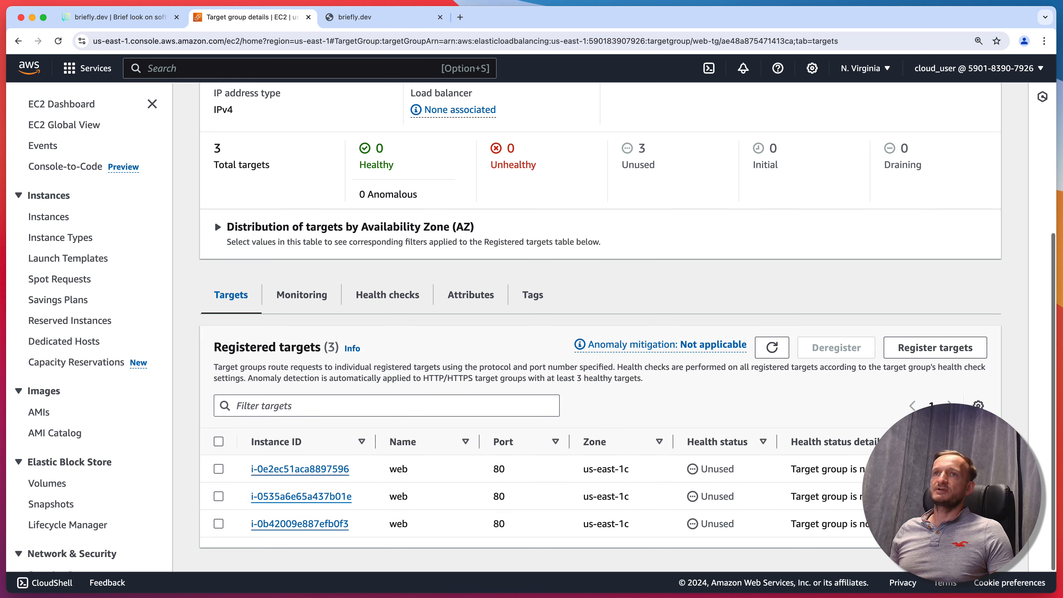
scroll(601, 328, "down", 1)
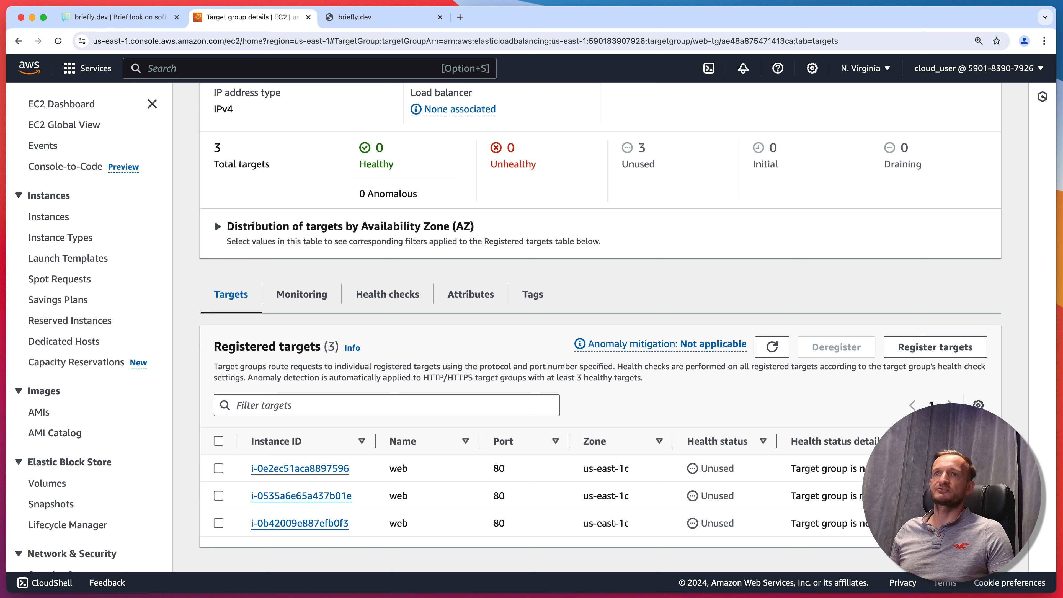
Go to the load balancers, compare the available types and start creating an Application Load Balancer.
scroll(88, 327, "down", 10)
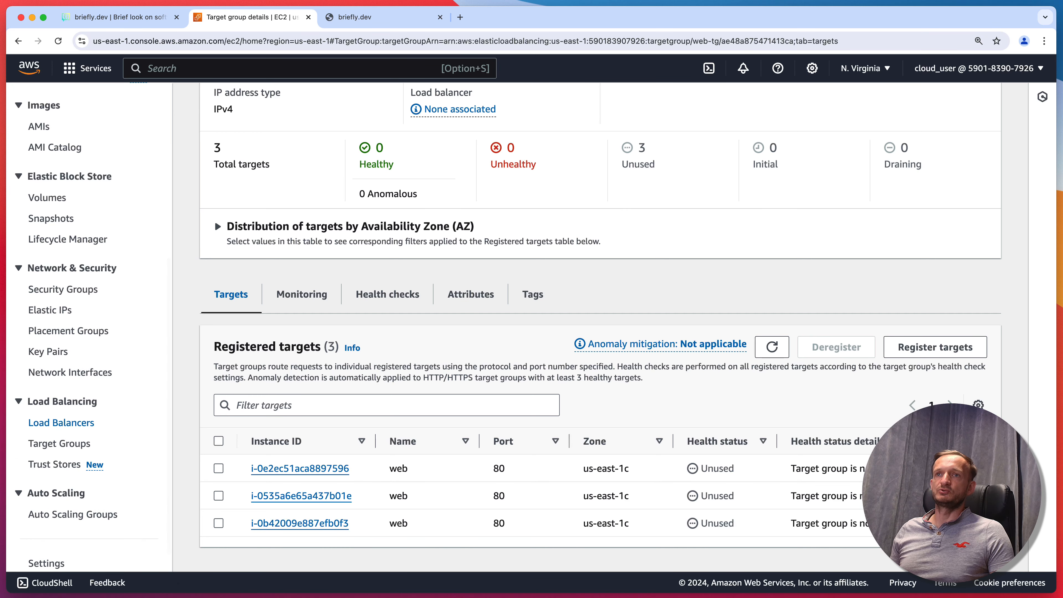
left_click(61, 423)
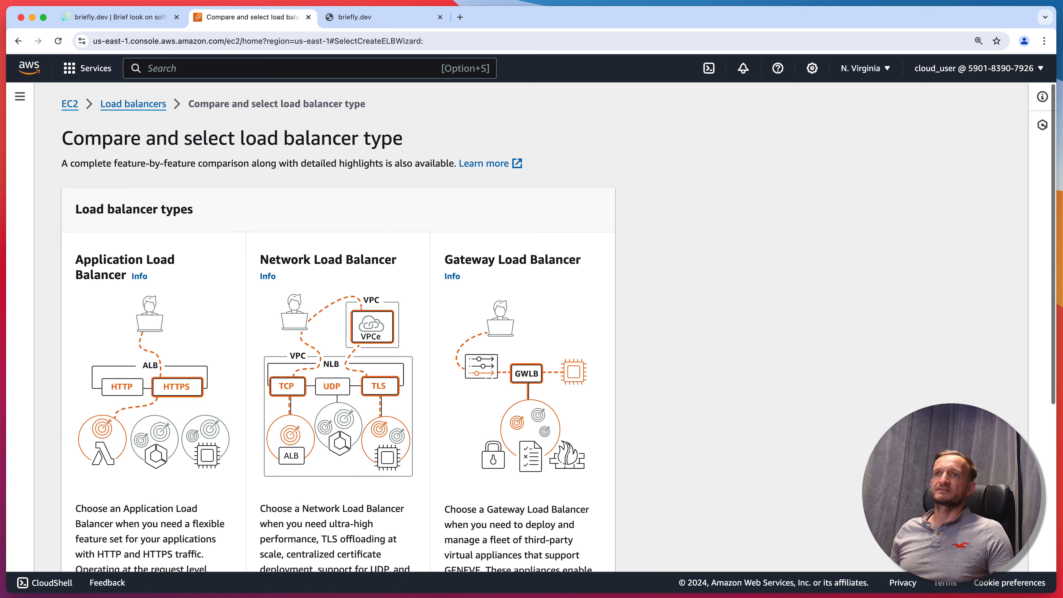
scroll(532, 327, "down", 5)
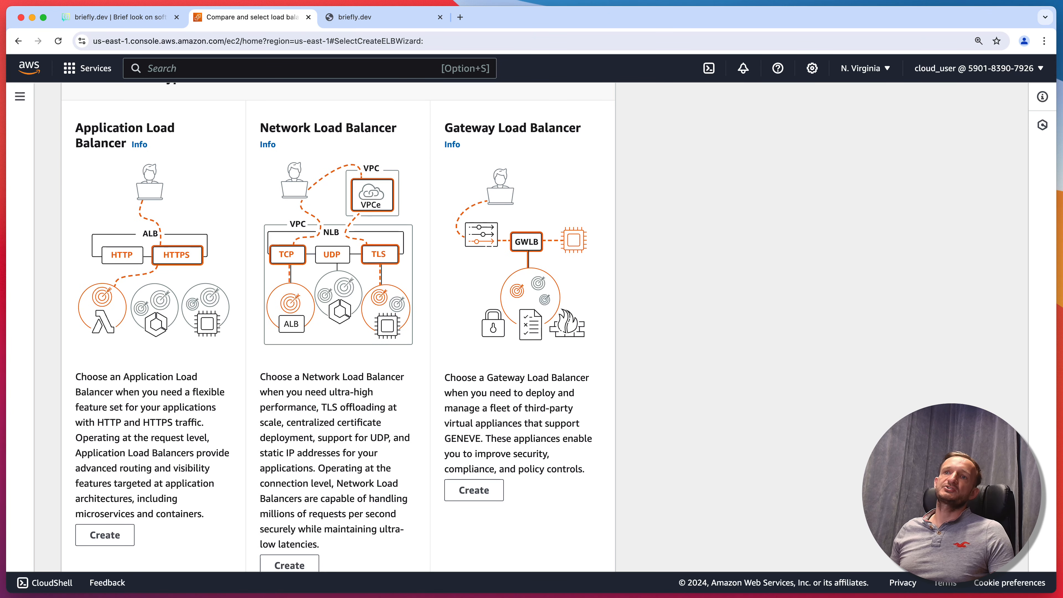
scroll(532, 327, "down", 1)
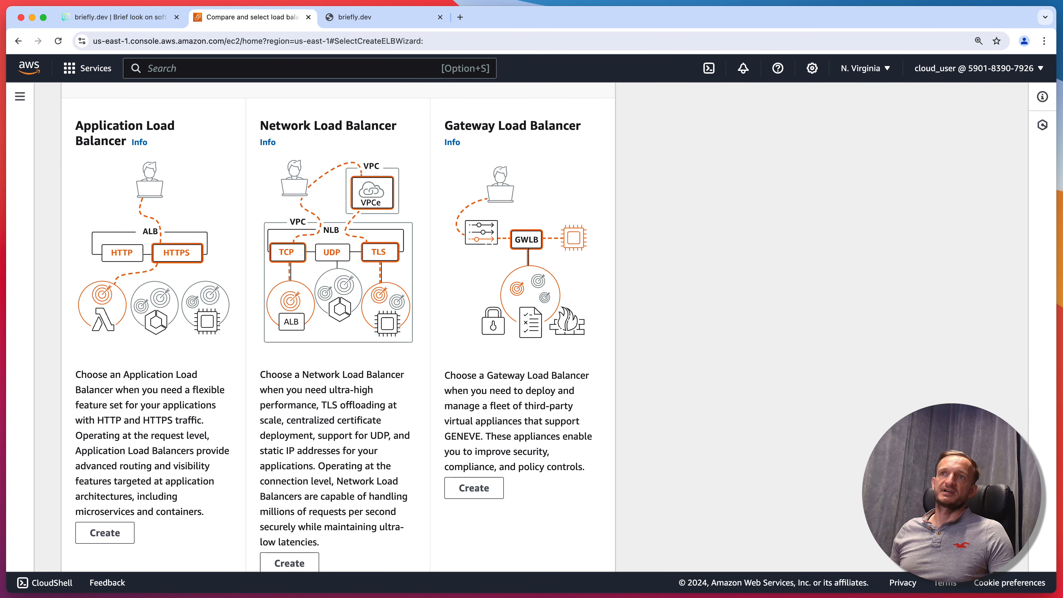
scroll(532, 326, "down", 1)
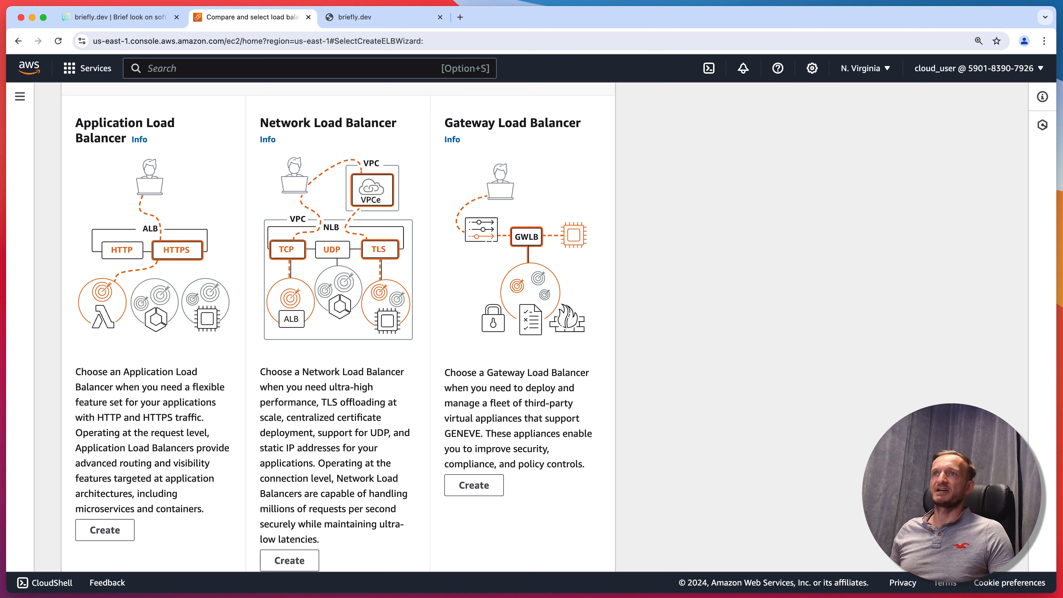
scroll(532, 327, "down", 3)
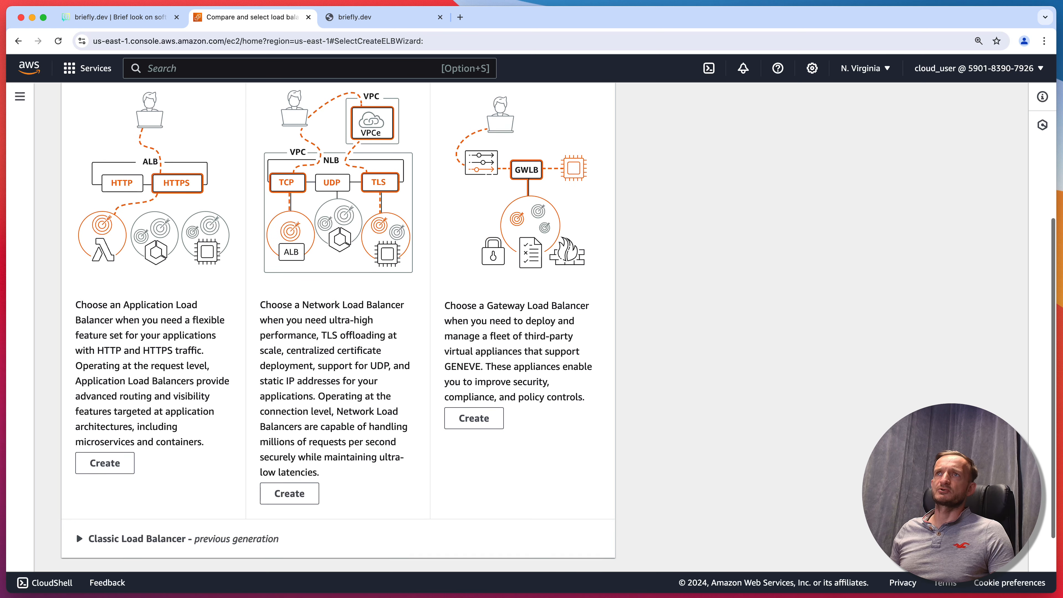
scroll(532, 326, "up", 2)
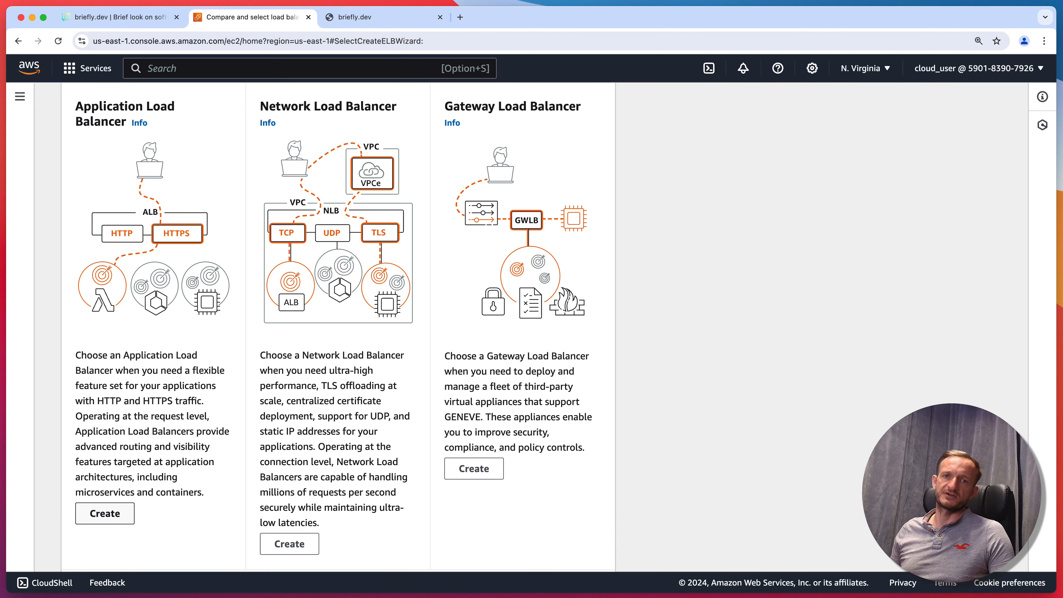
left_click(104, 513)
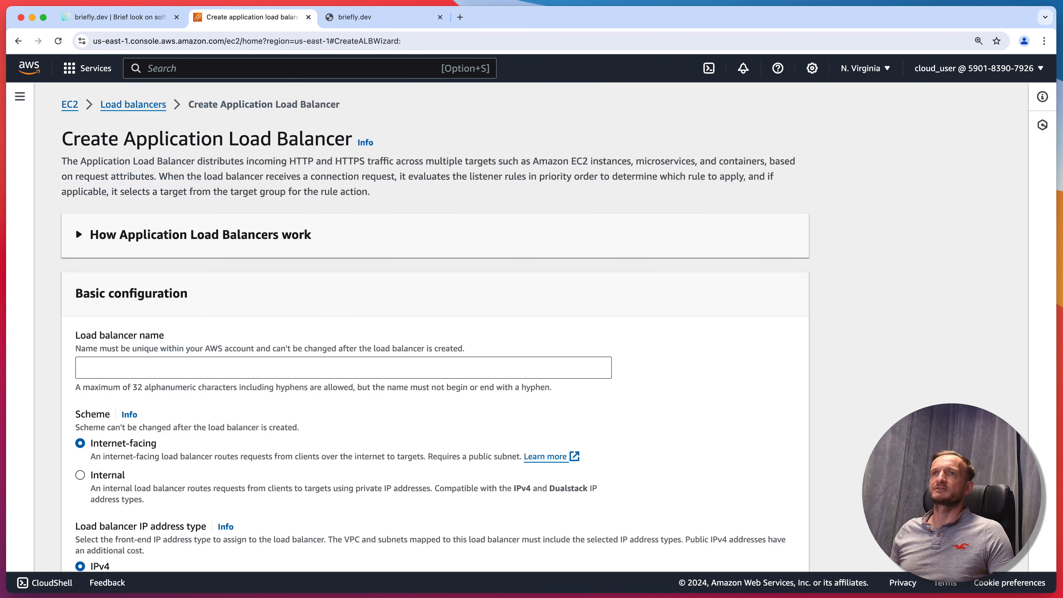
Name the load balancer web-lb, keeping the internet-facing scheme and the IPv4 address type.
scroll(532, 327, "down", 1)
left_click(168, 337)
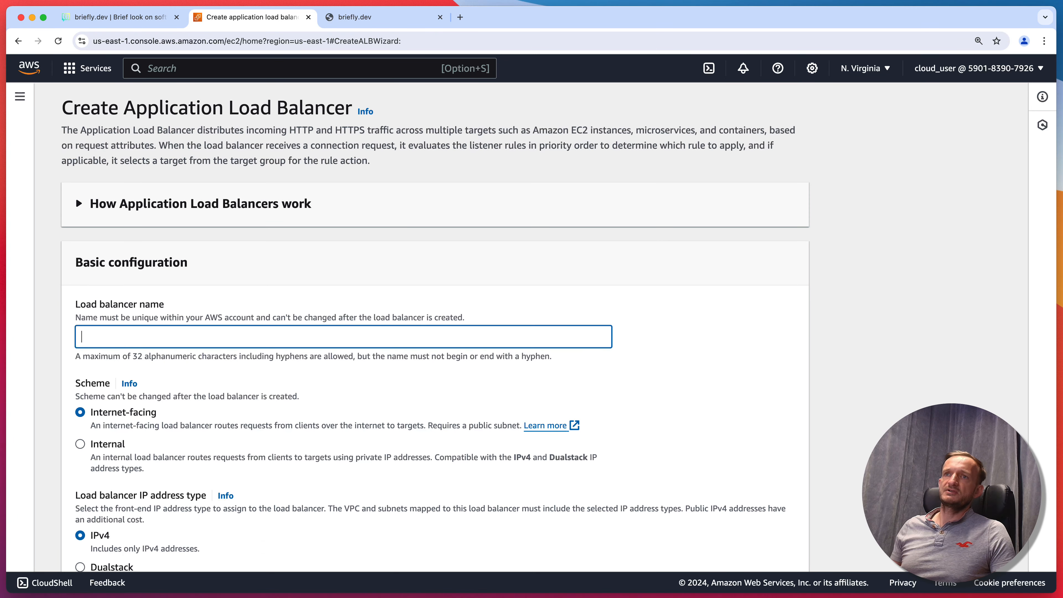
type("web-lb")
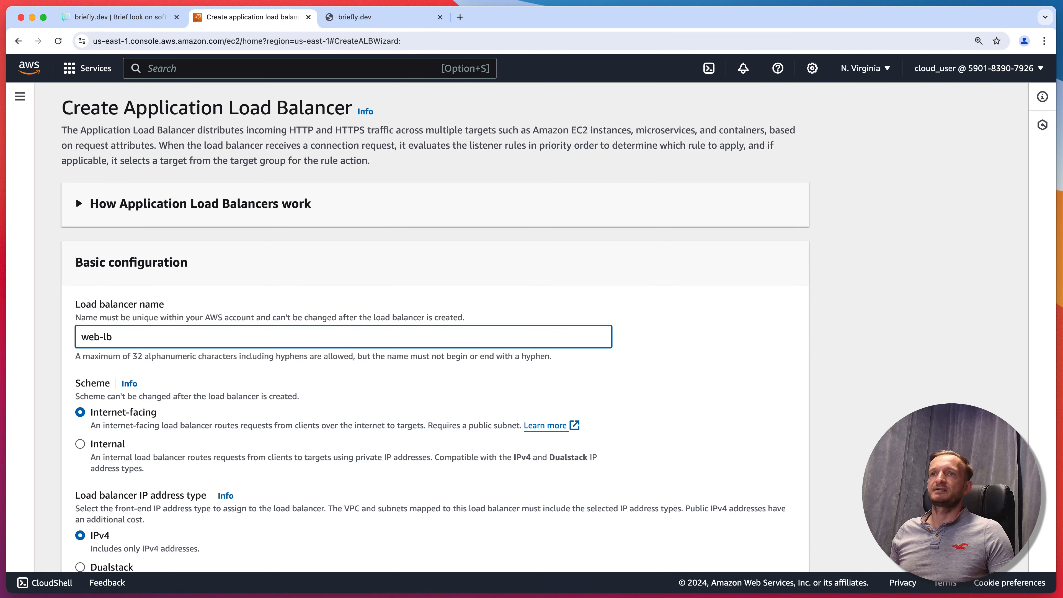
scroll(531, 327, "down", 3)
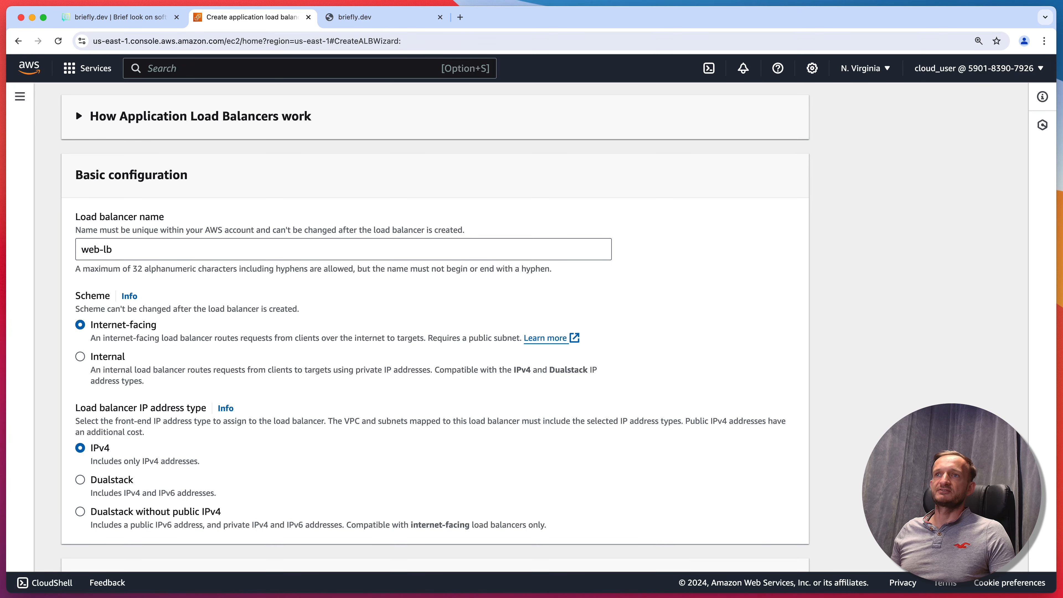
scroll(532, 326, "down", 2)
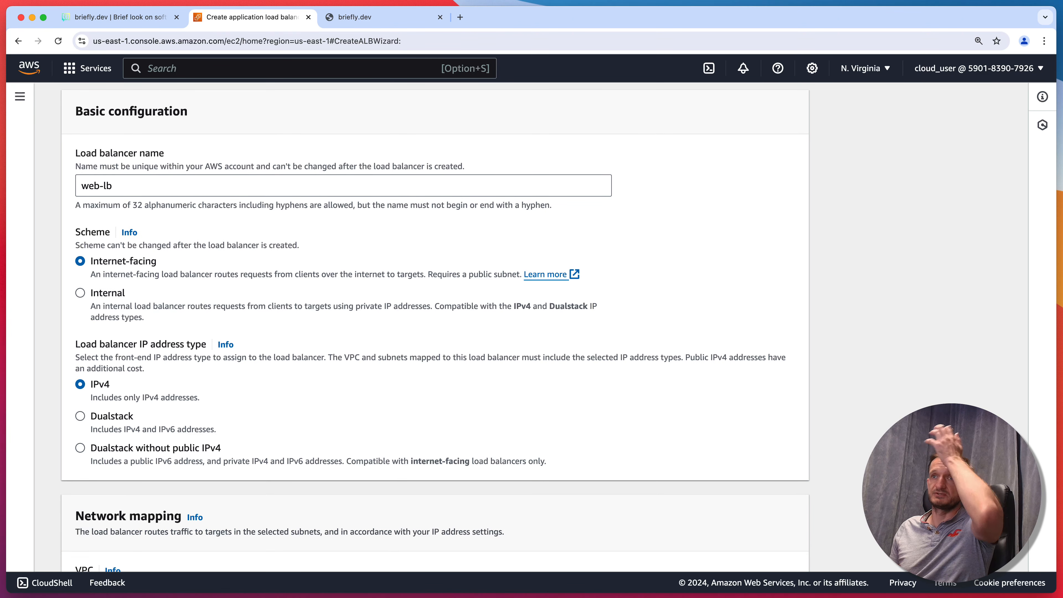
scroll(531, 327, "down", 6)
scroll(531, 327, "down", 4)
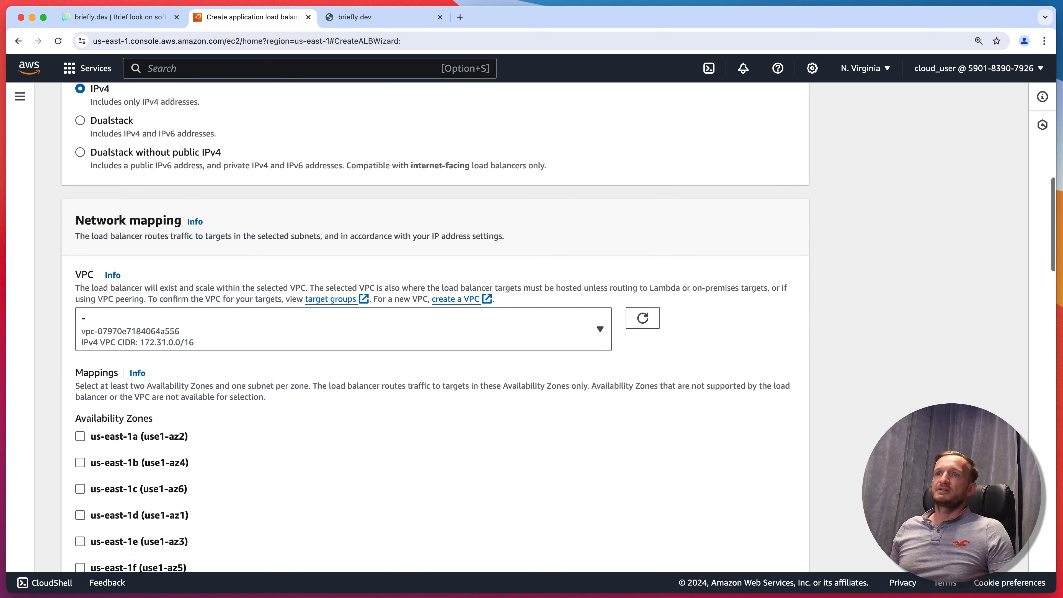
scroll(435, 326, "down", 4)
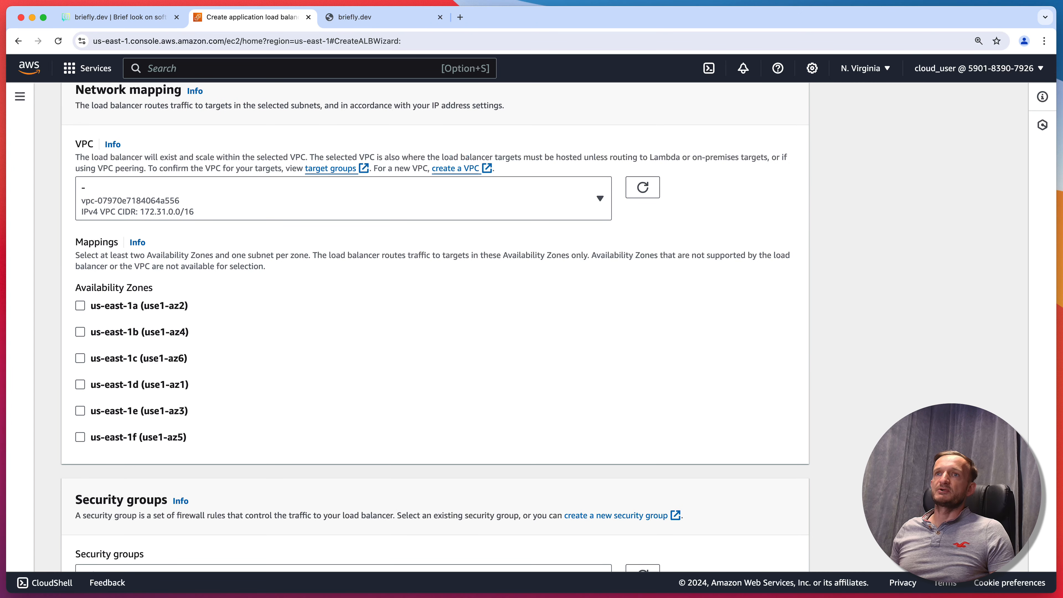
left_click(80, 306)
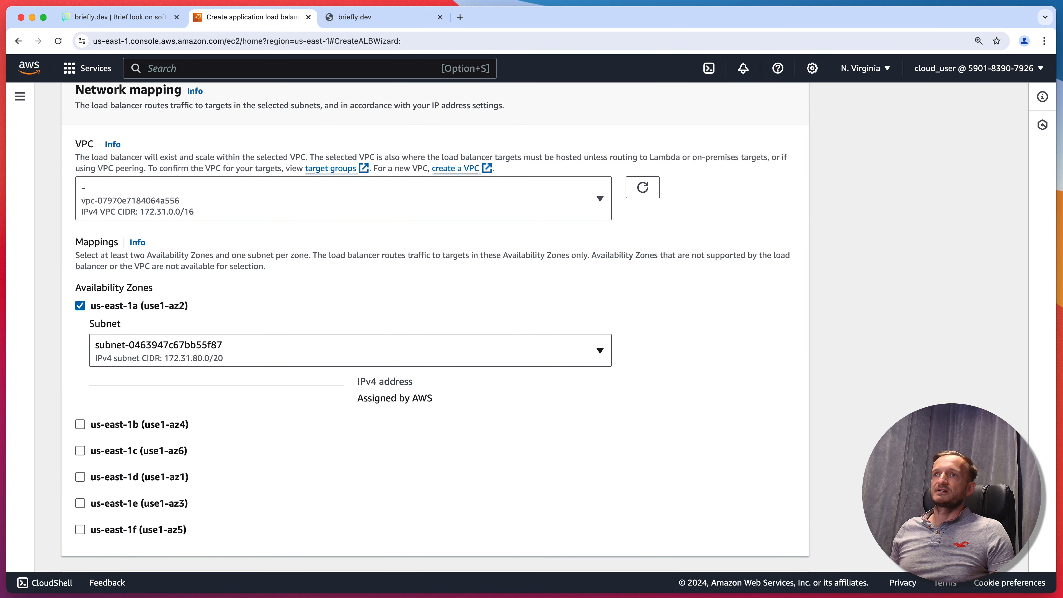
left_click(252, 351)
left_click(251, 351)
left_click(80, 306)
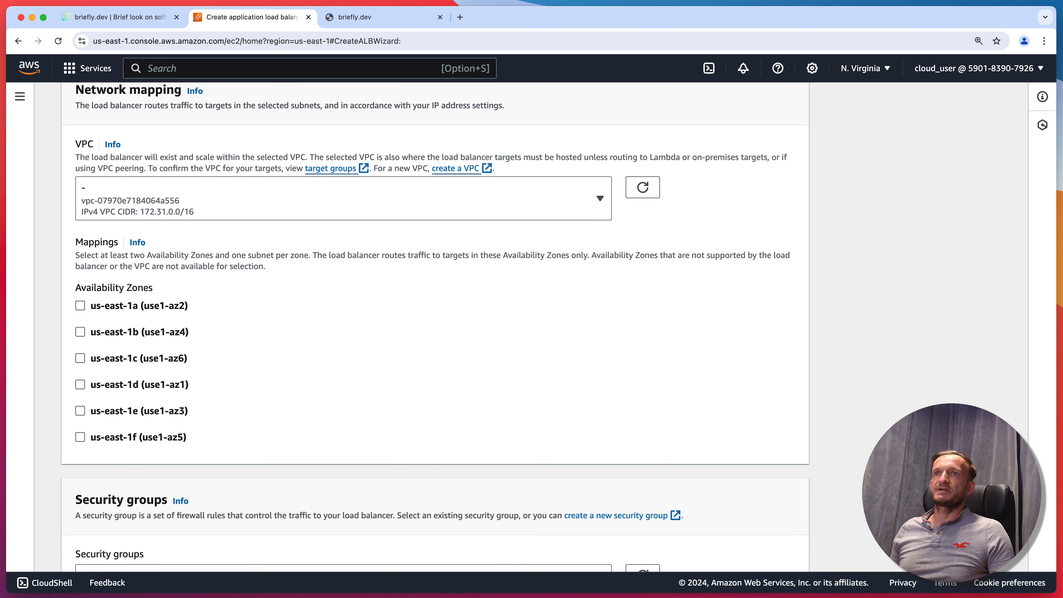
Map the load balancer to availability zones us-east-1a, us-east-1b and us-east-1c, keeping the subnet offered for each zone.
scroll(435, 327, "up", 1)
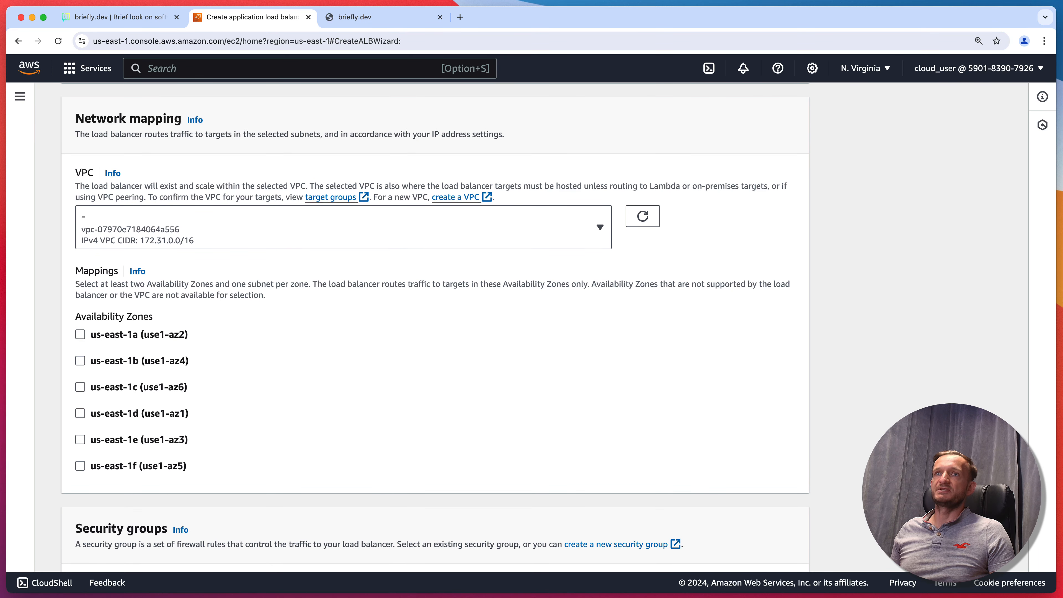
left_click(80, 335)
left_click(251, 379)
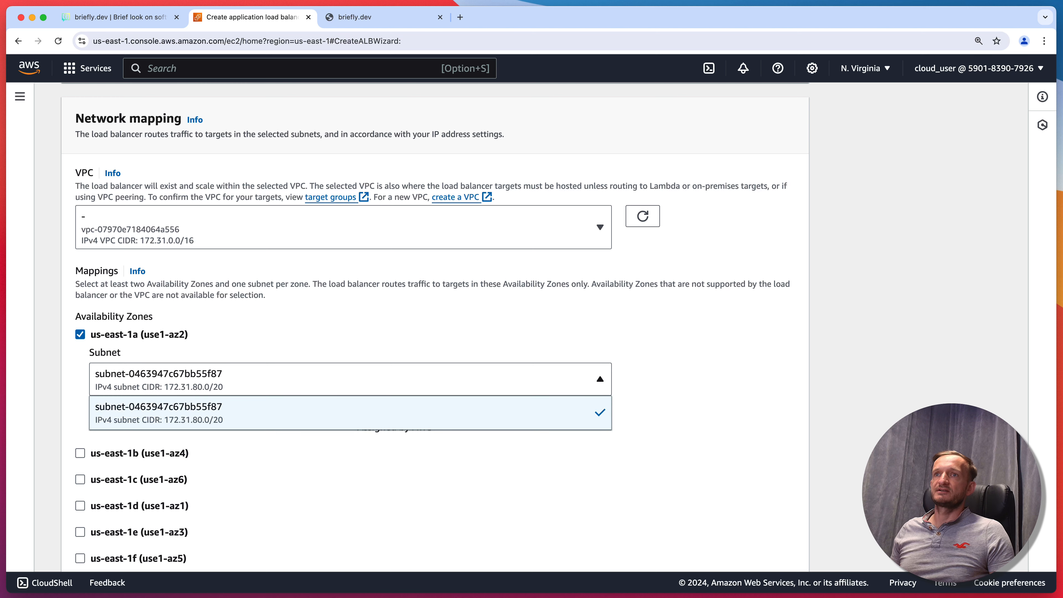
left_click(252, 379)
scroll(435, 327, "down", 3)
left_click(80, 374)
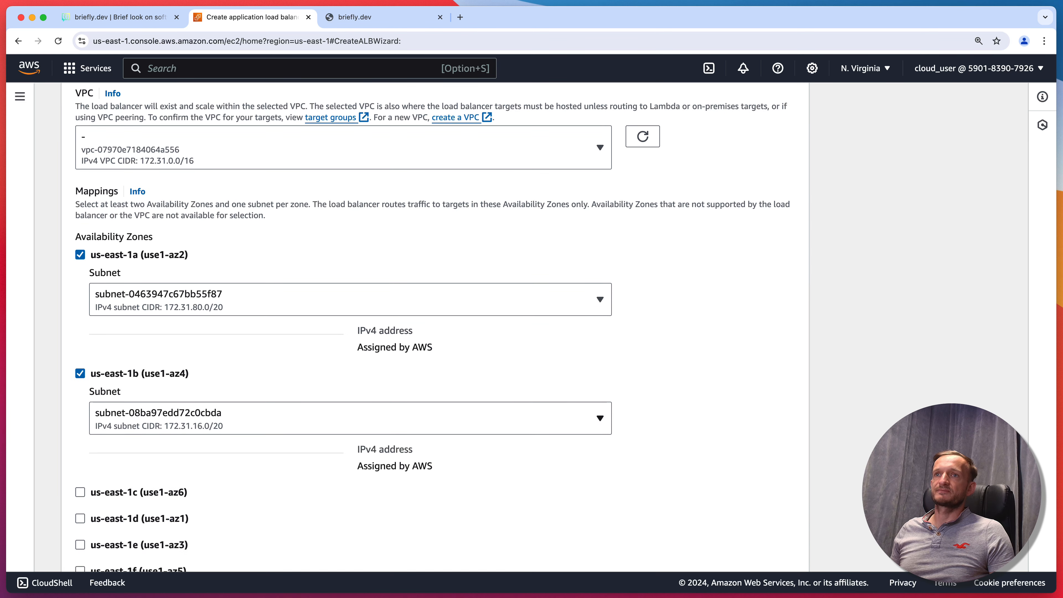
left_click(80, 492)
scroll(435, 327, "down", 4)
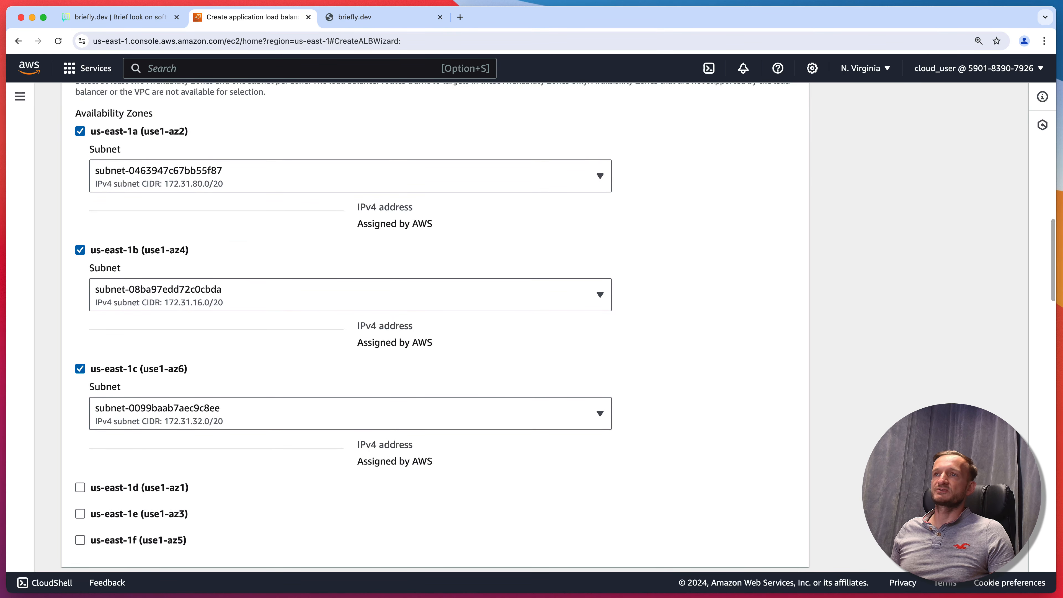
scroll(435, 327, "down", 8)
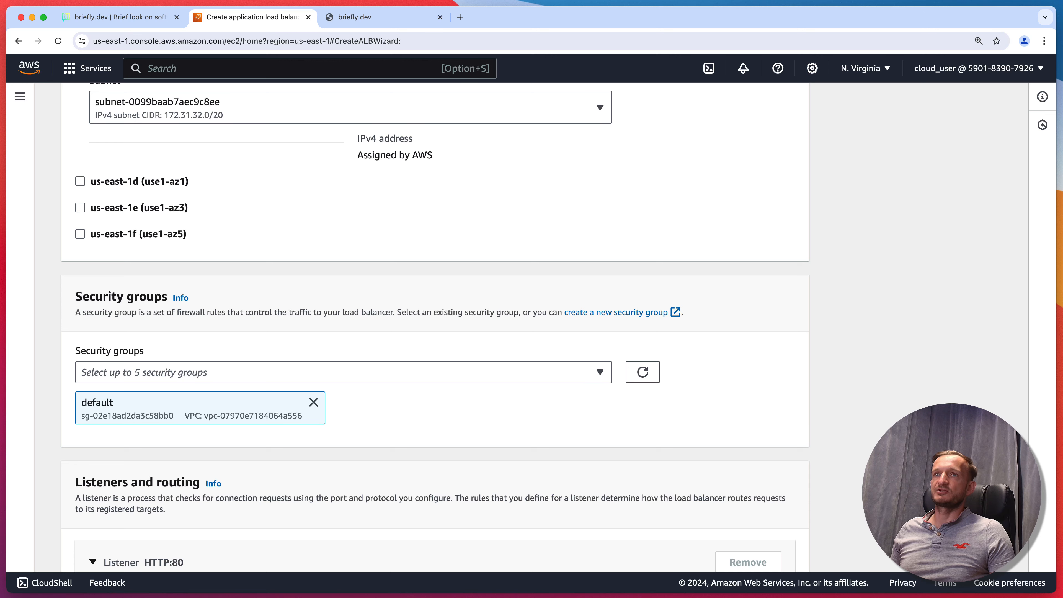
Replace the load balancer's default security group with allow-http-sg.
left_click(314, 403)
left_click(313, 372)
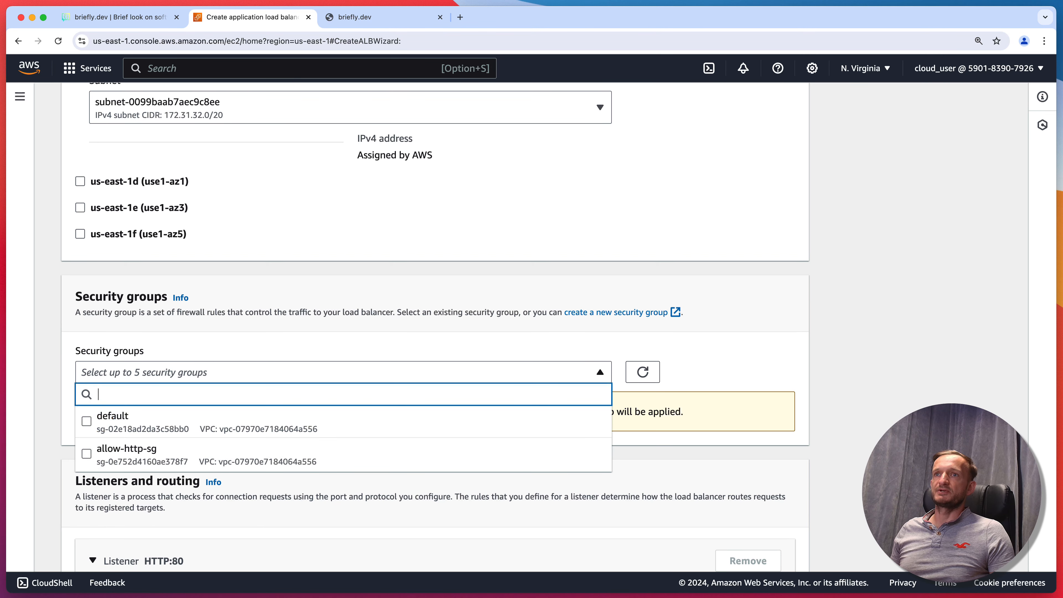
left_click(125, 455)
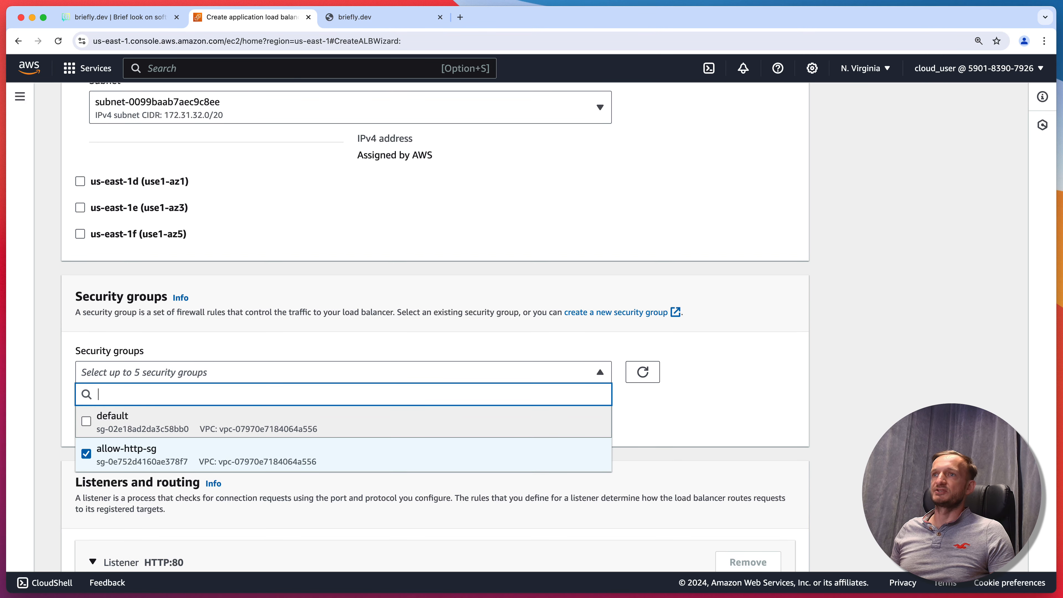
key("Escape")
Set the HTTP listener on port 80 to forward to the target group web-tg.
scroll(435, 331, "down", 4)
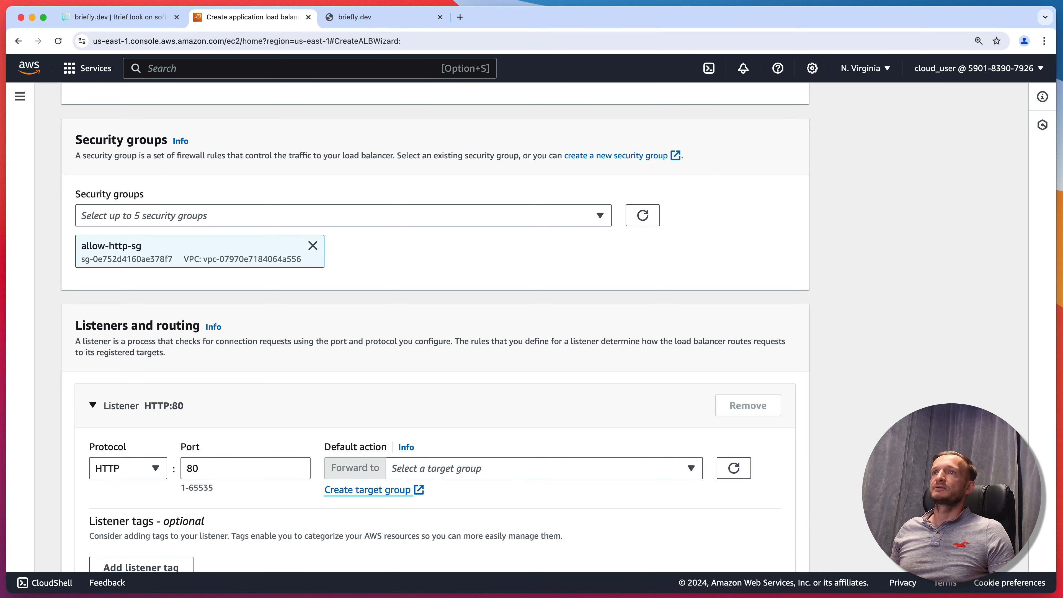
scroll(436, 331, "down", 2)
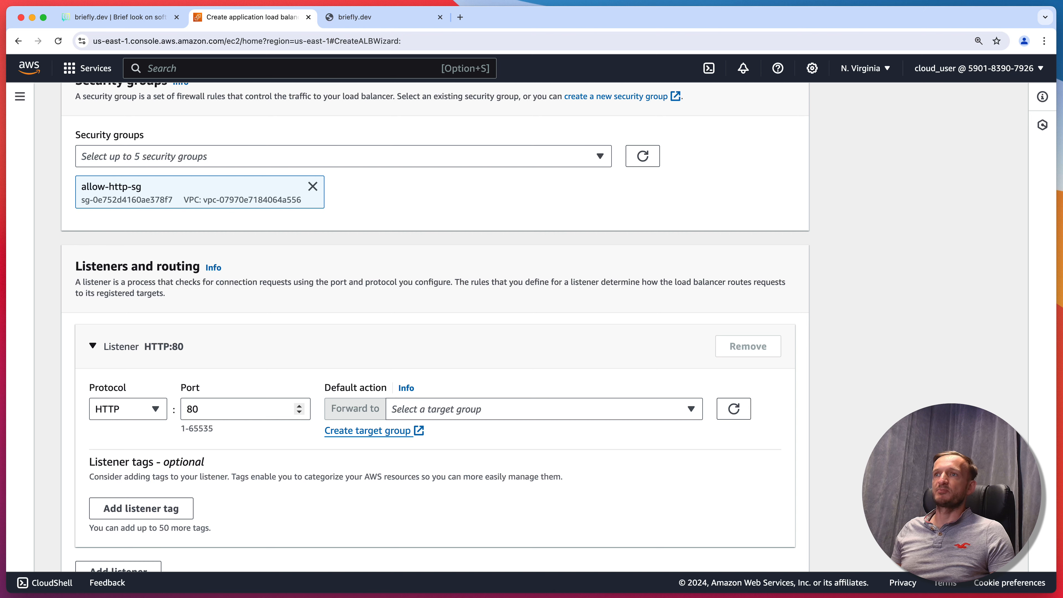
left_click(540, 409)
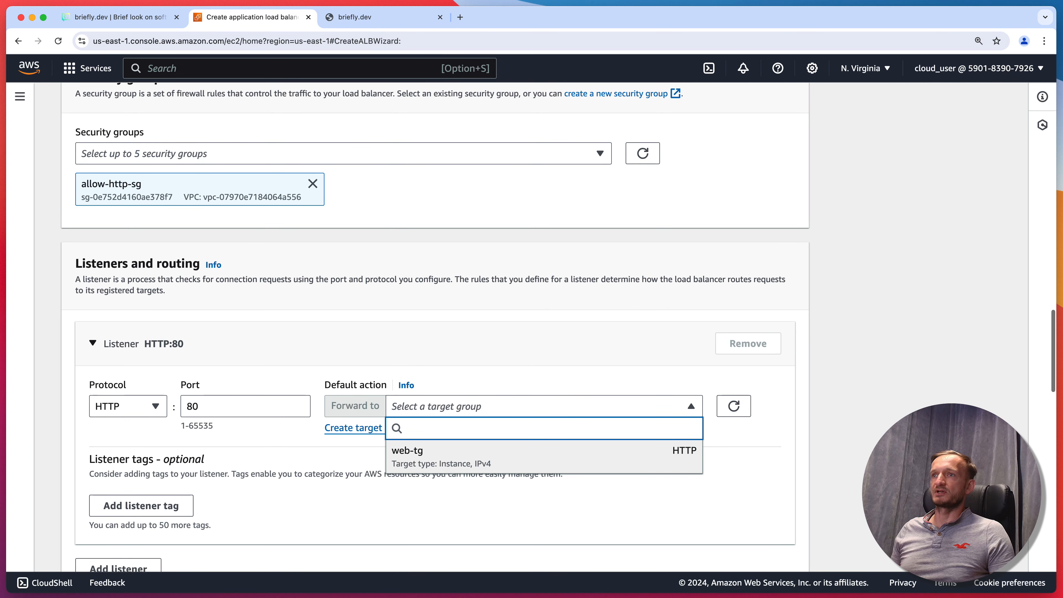
left_click(544, 454)
scroll(76, 496, "down", 3)
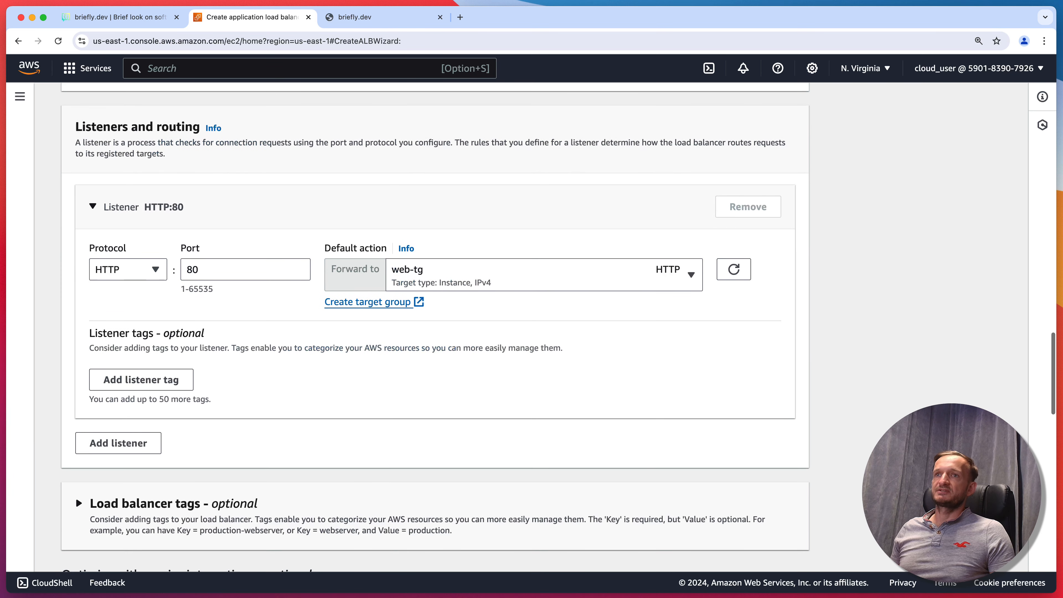
Leave the WAF and Global Accelerator integrations off, review the configuration summary and create the load balancer.
scroll(435, 324, "down", 1)
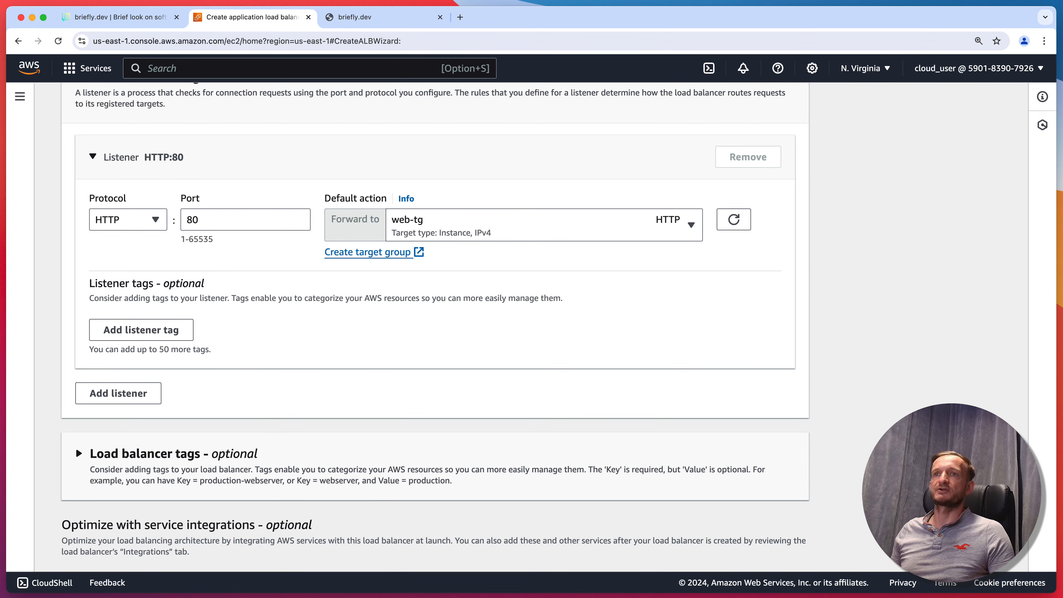
scroll(76, 447, "down", 6)
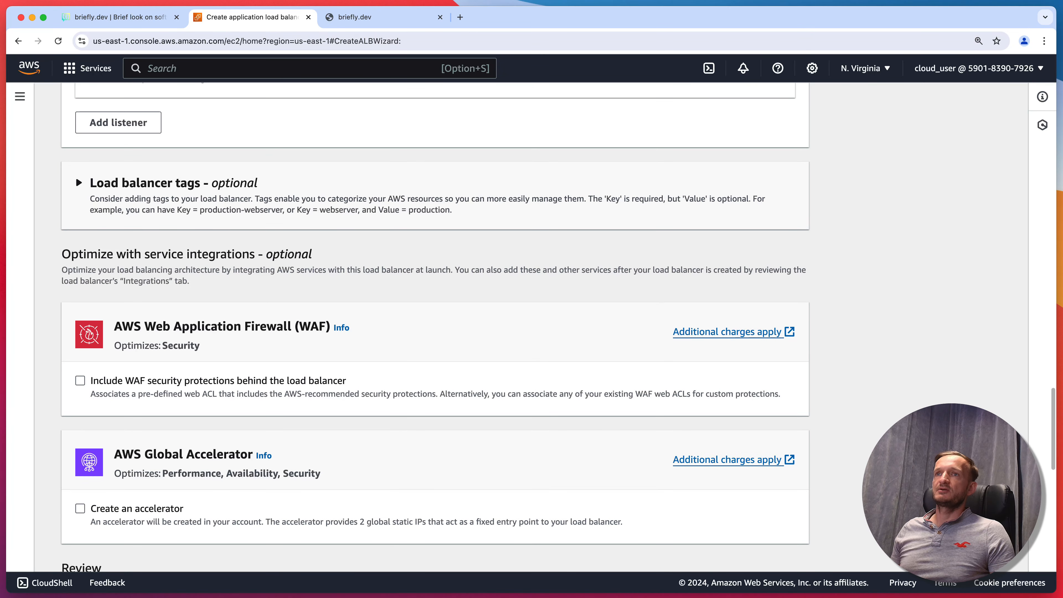
scroll(435, 327, "down", 3)
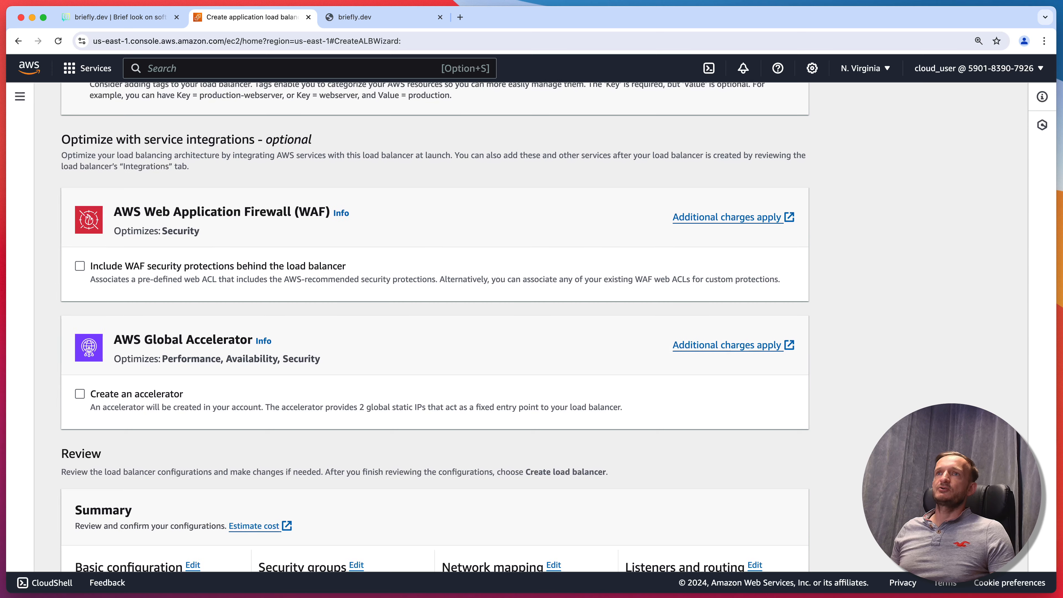
scroll(435, 327, "down", 3)
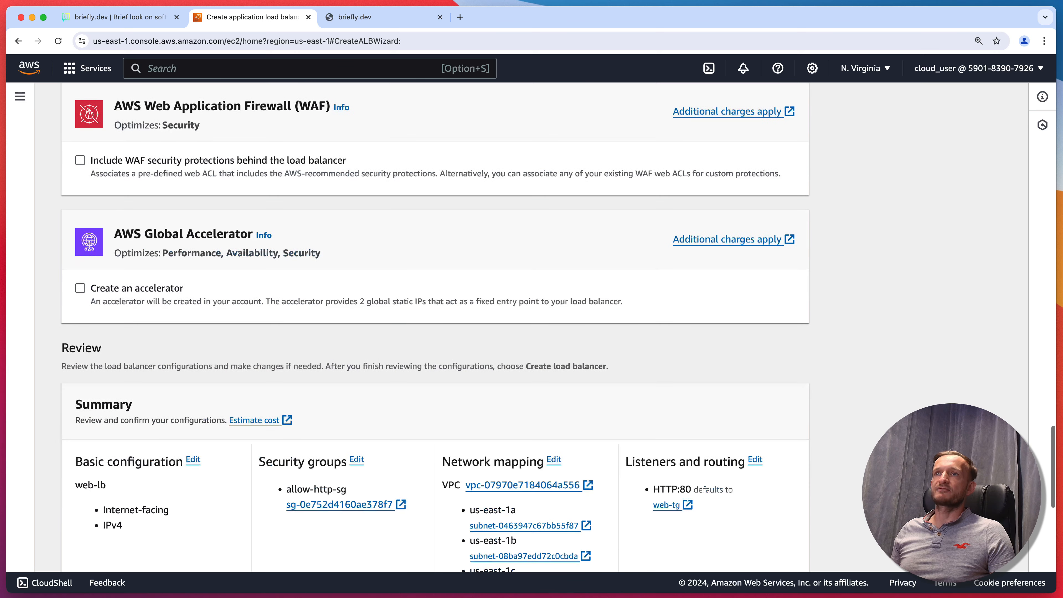
scroll(435, 327, "down", 4)
scroll(76, 474, "down", 5)
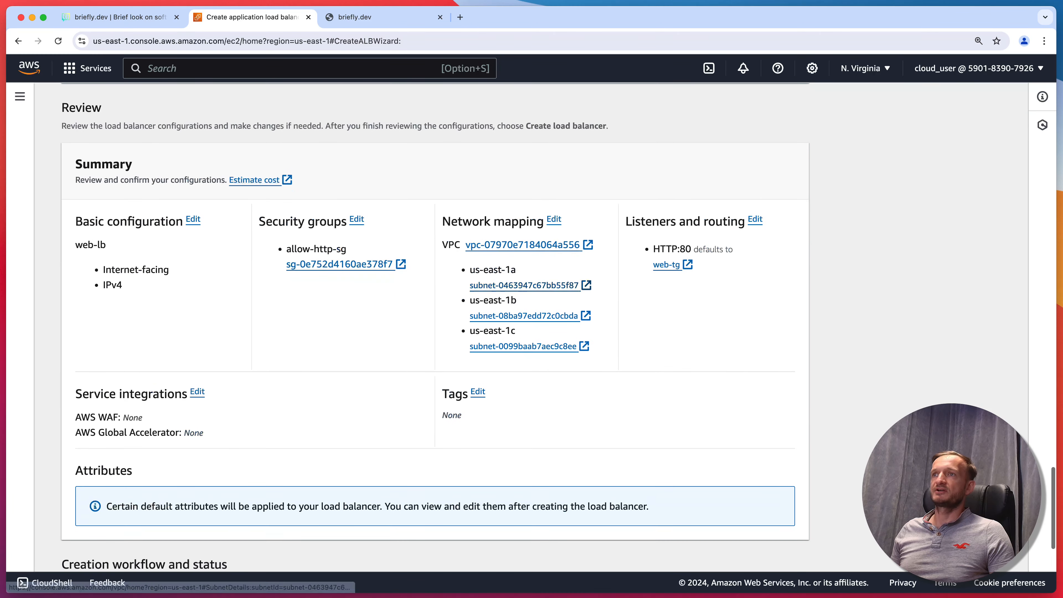
left_click(745, 547)
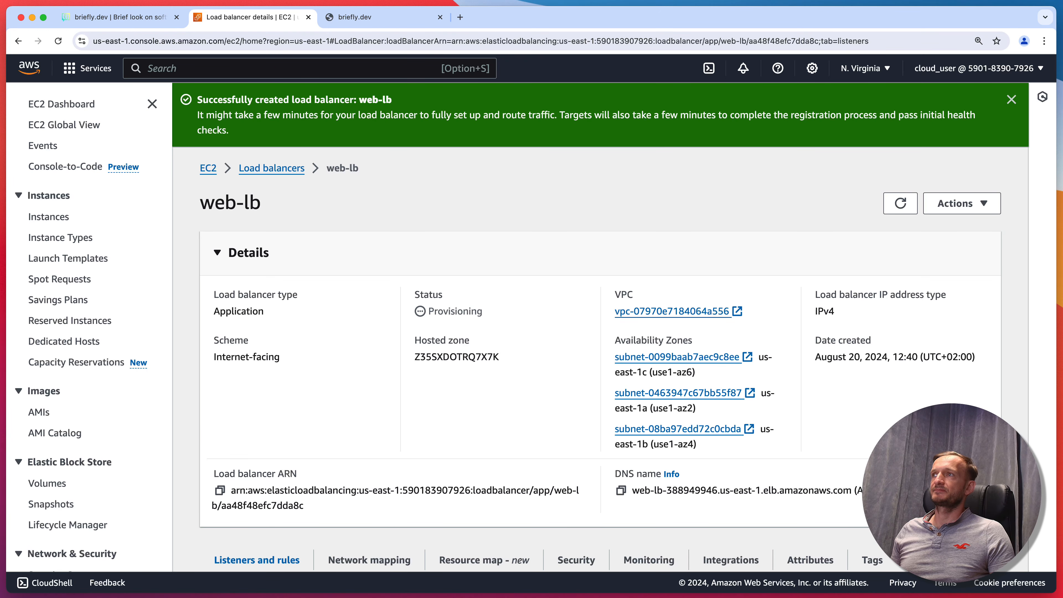
Examine the web-lb details page and refresh it to check the provisioning status.
scroll(601, 327, "down", 5)
scroll(601, 327, "up", 5)
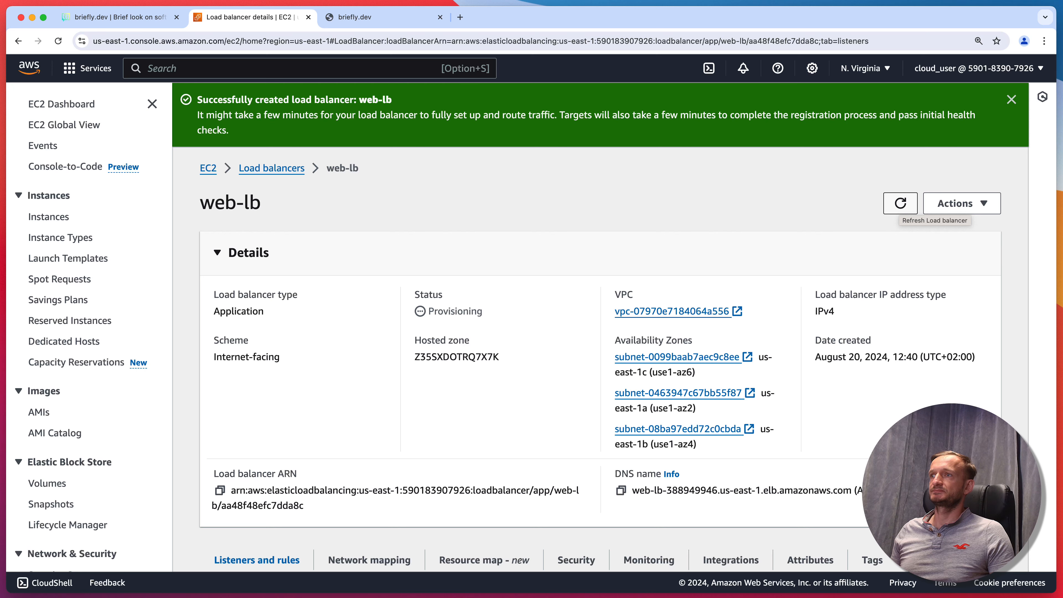
left_click(900, 203)
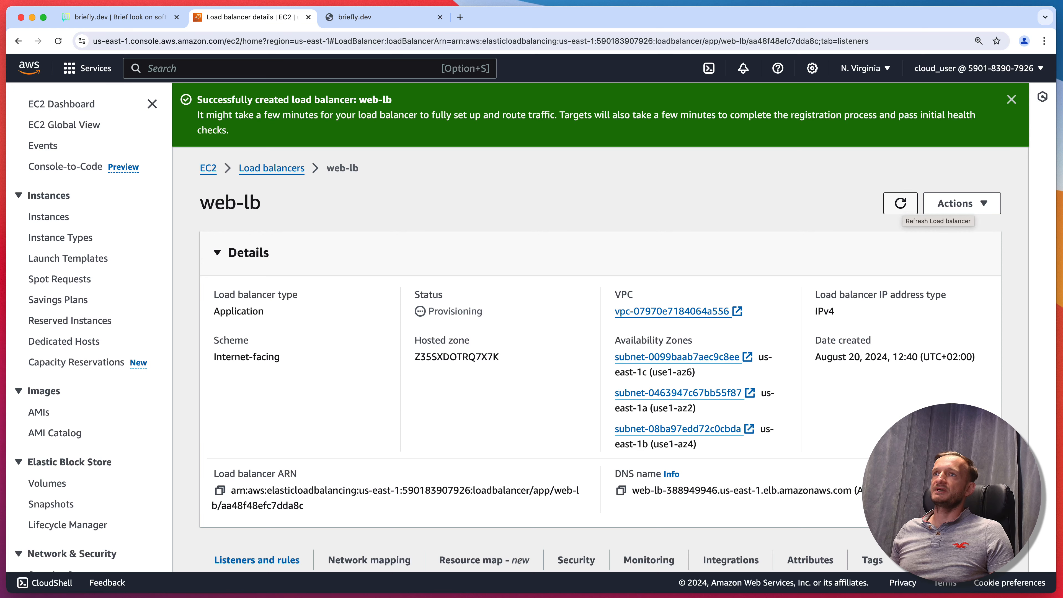
left_click(901, 204)
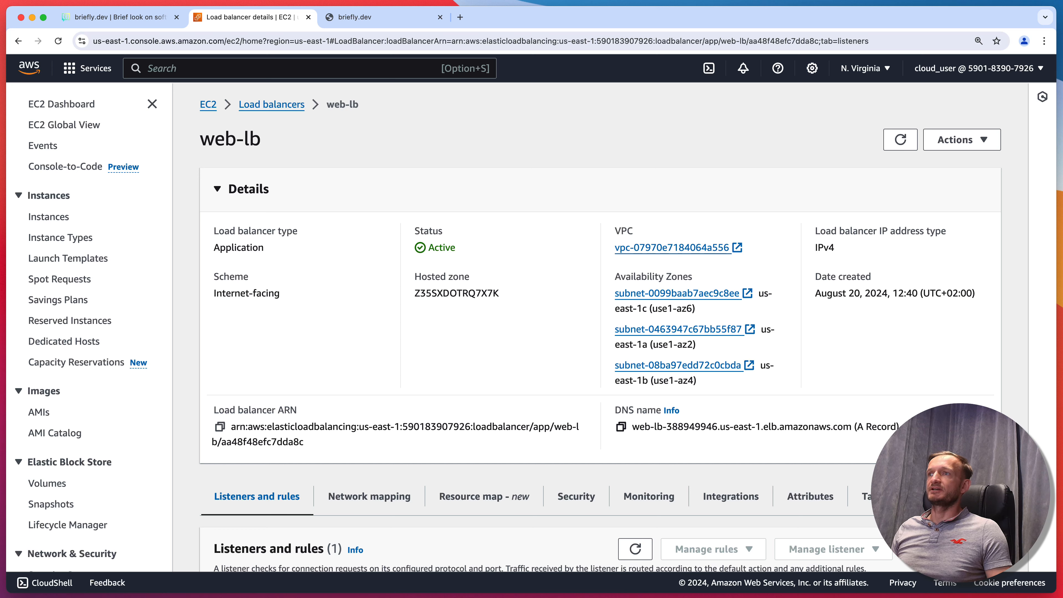
left_click(621, 427)
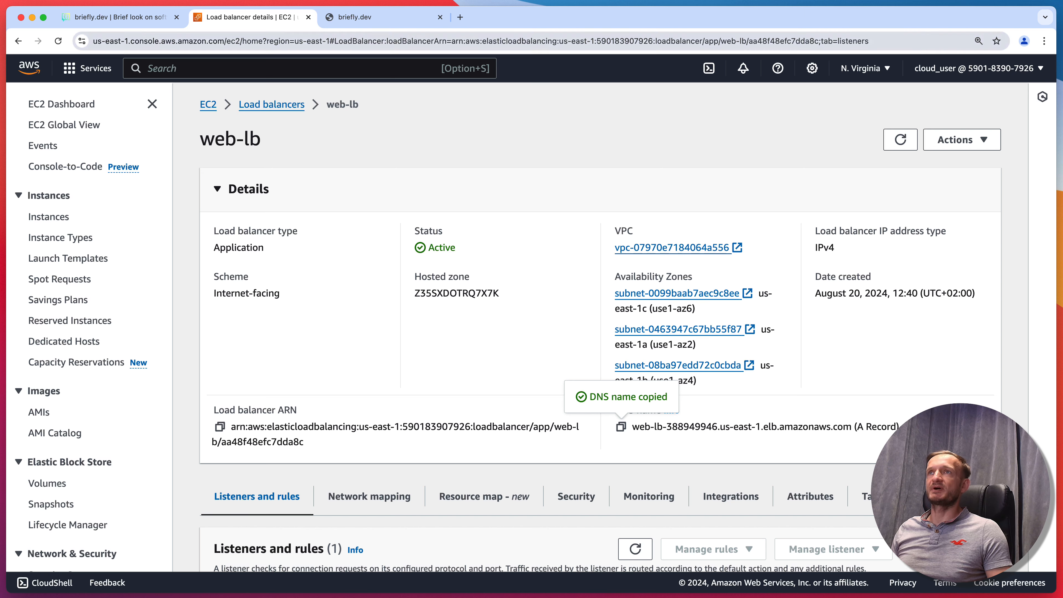
key("super+t")
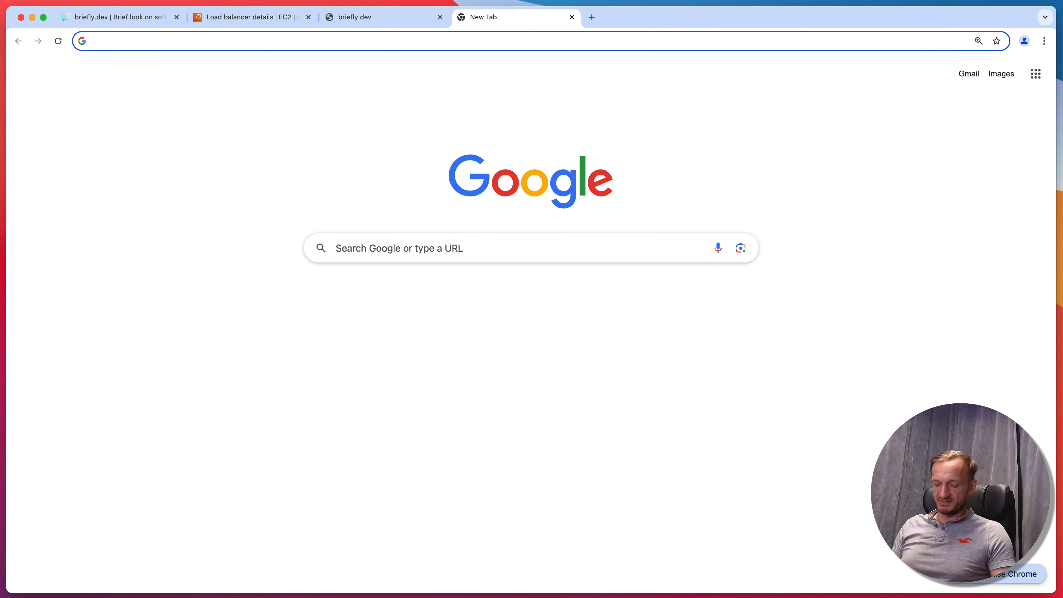
type("http://")
key("super+v")
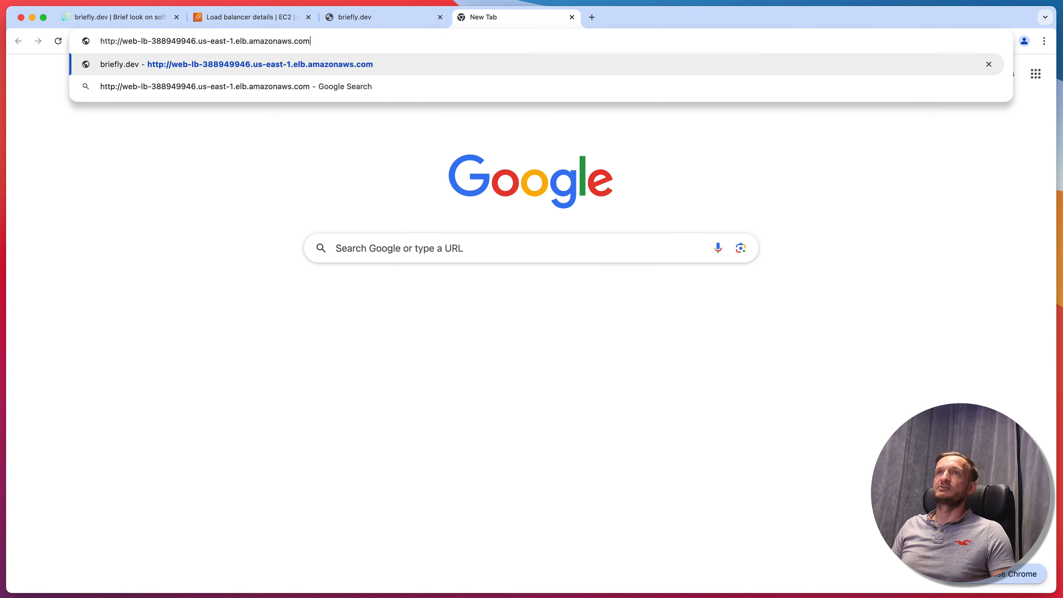
key("Return")
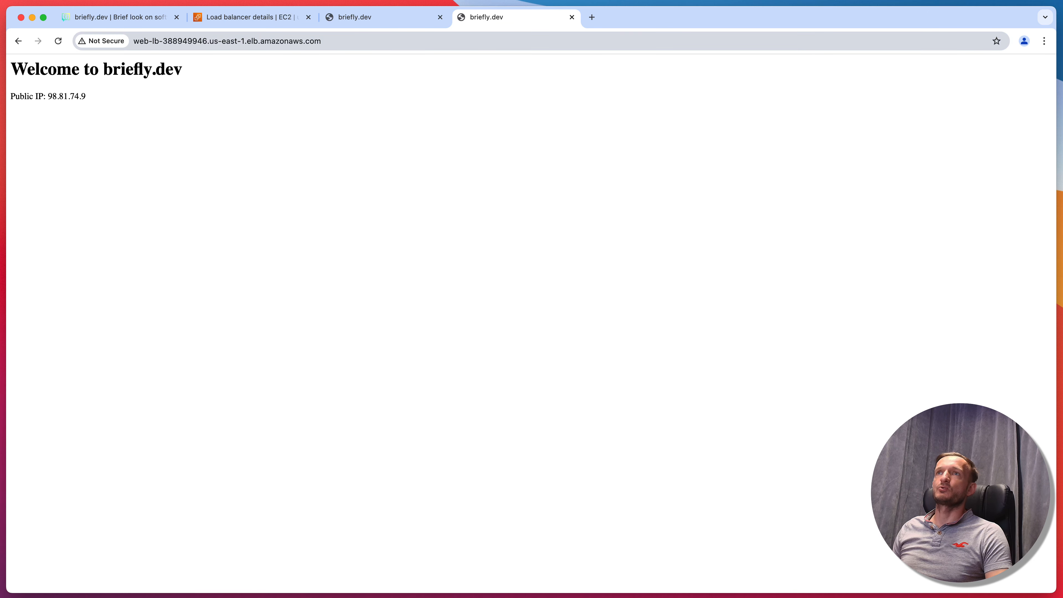
Reload the load balancer's page repeatedly and compare which instance's public IP answers each request.
key("super+r")
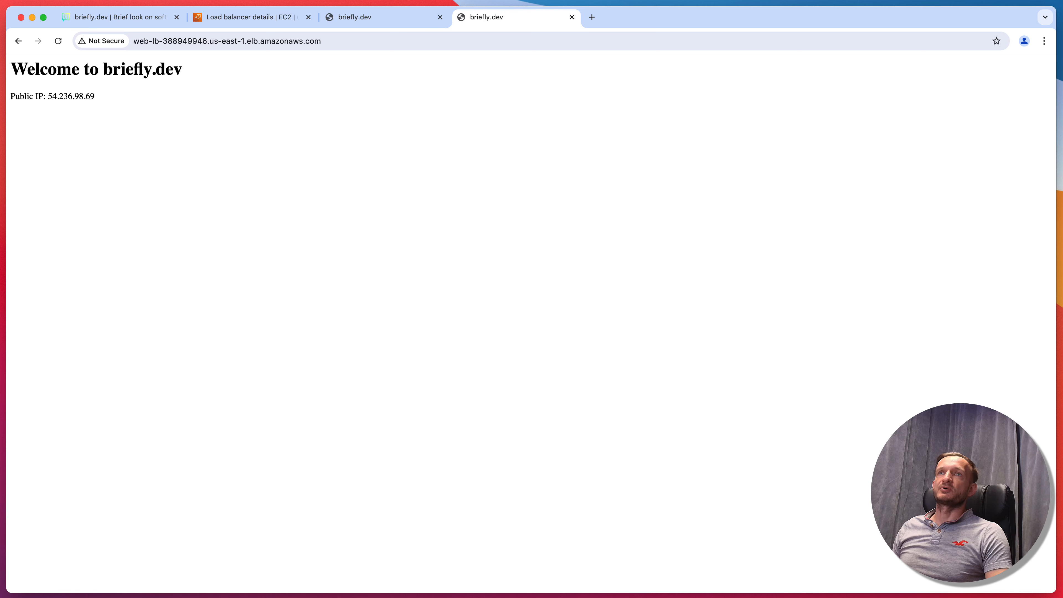
key("super+r")
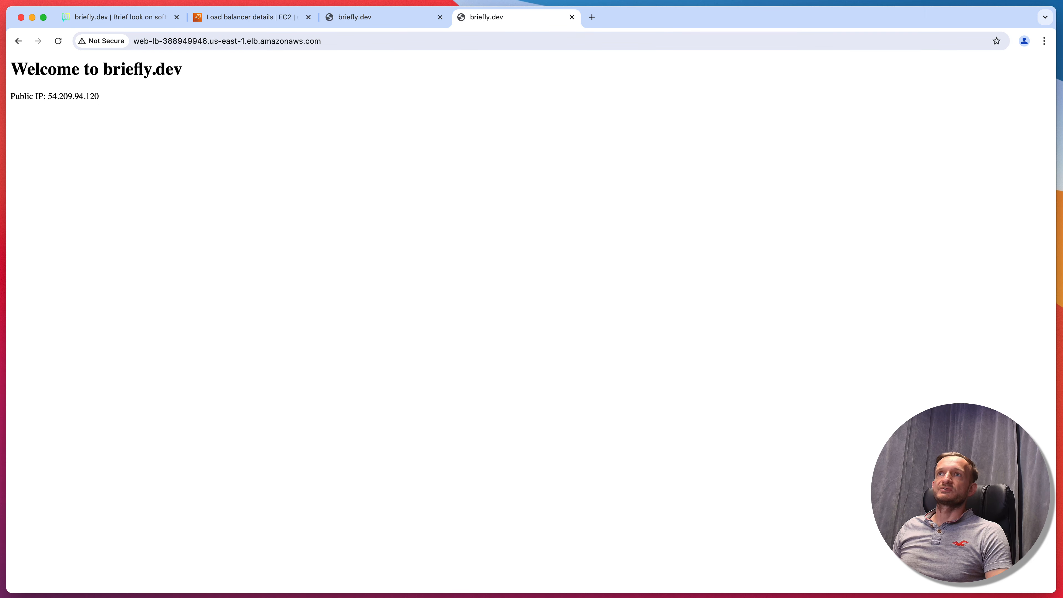
key("super+l")
key("Return")
key("super+l")
key("Return")
key("super+l")
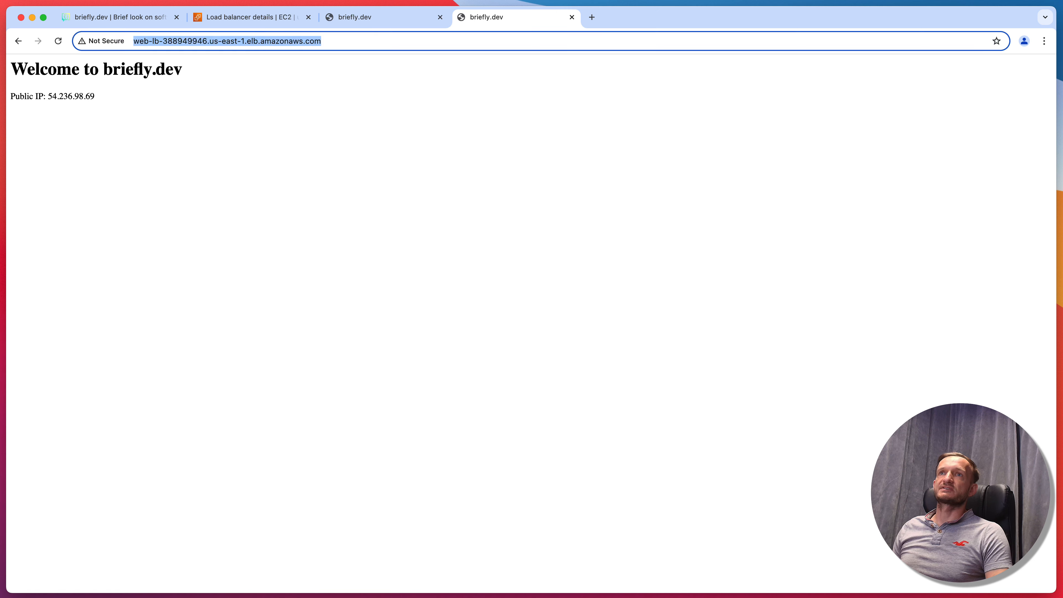
key("Return")
key("super+l")
key("Return")
key("super+l")
key("Return")
key("super+l")
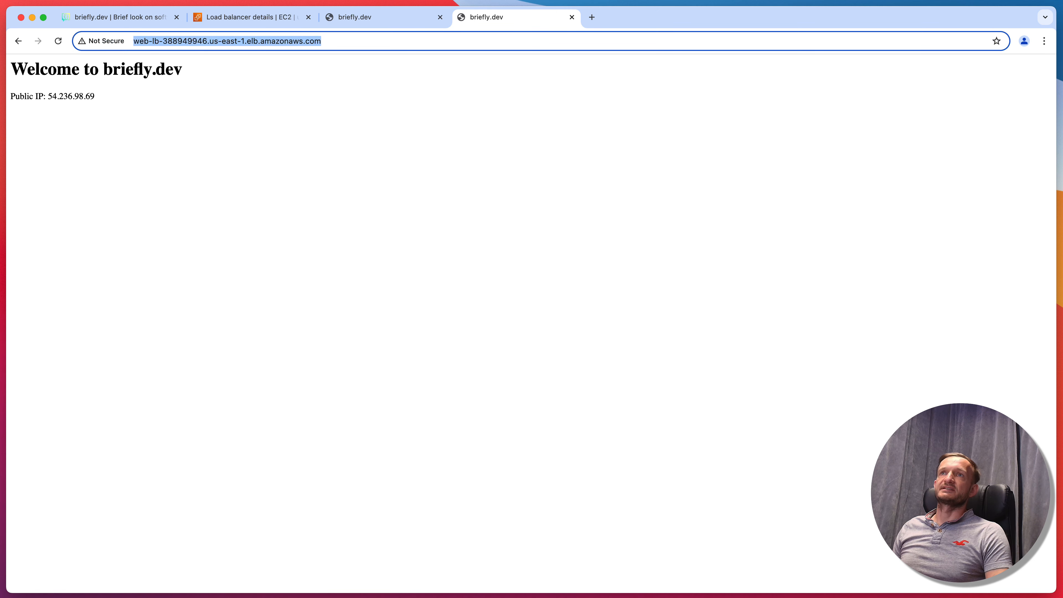
key("Return")
key("super+l")
key("Return")
key("super+l")
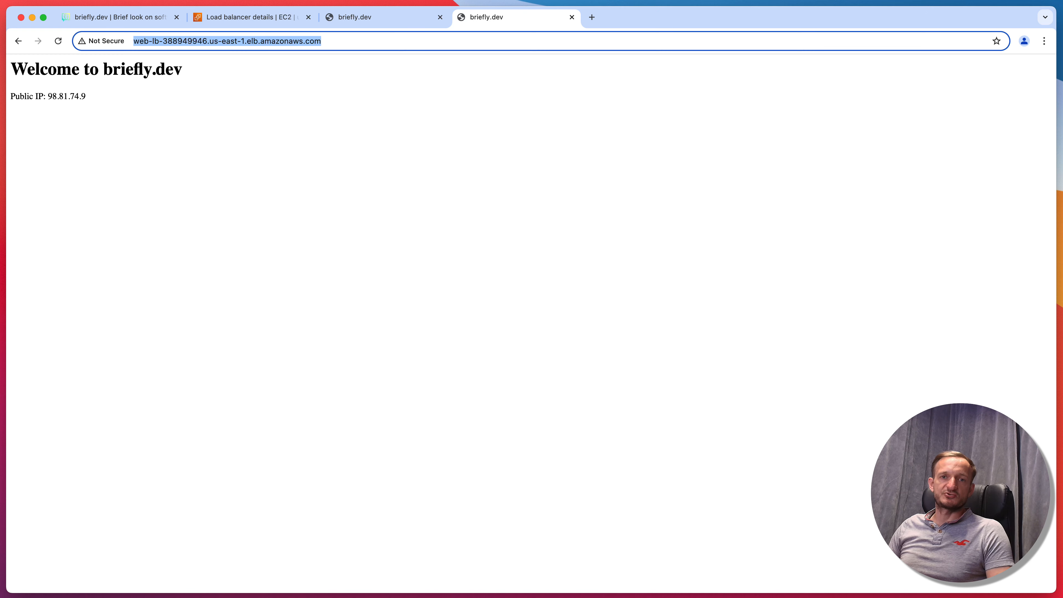
key("Return")
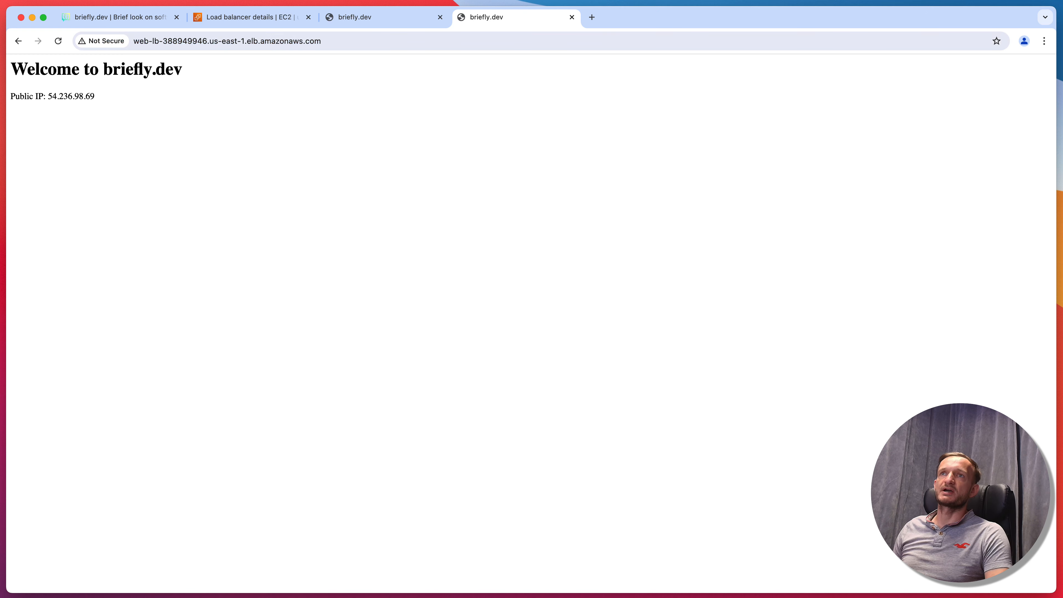
key("super+l")
key("Return")
key("super+l")
key("Return")
key("super+l")
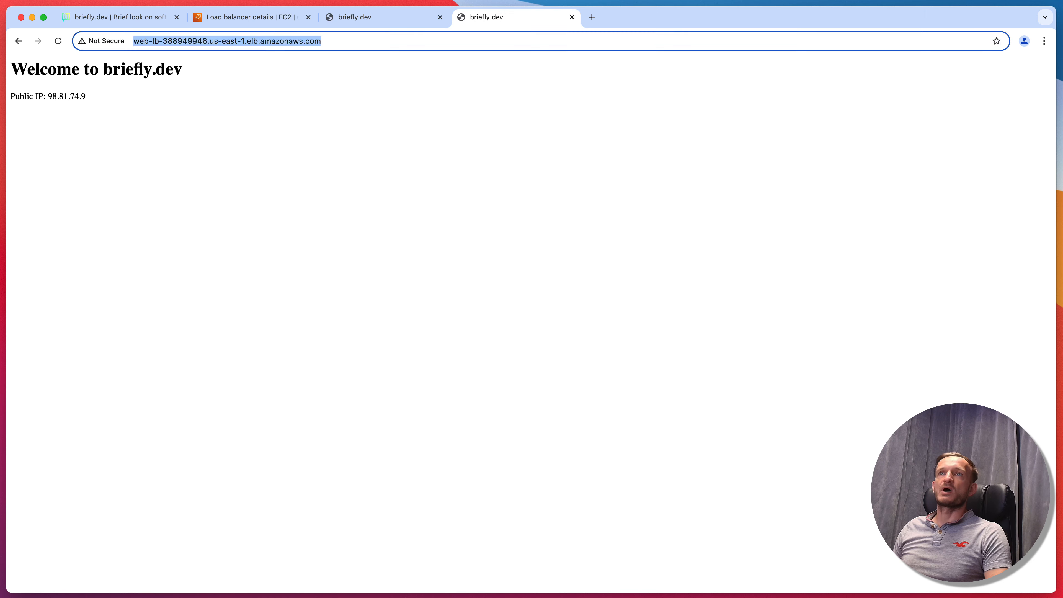
key("Return")
key("super+l")
key("Return")
key("super+l")
key("Return")
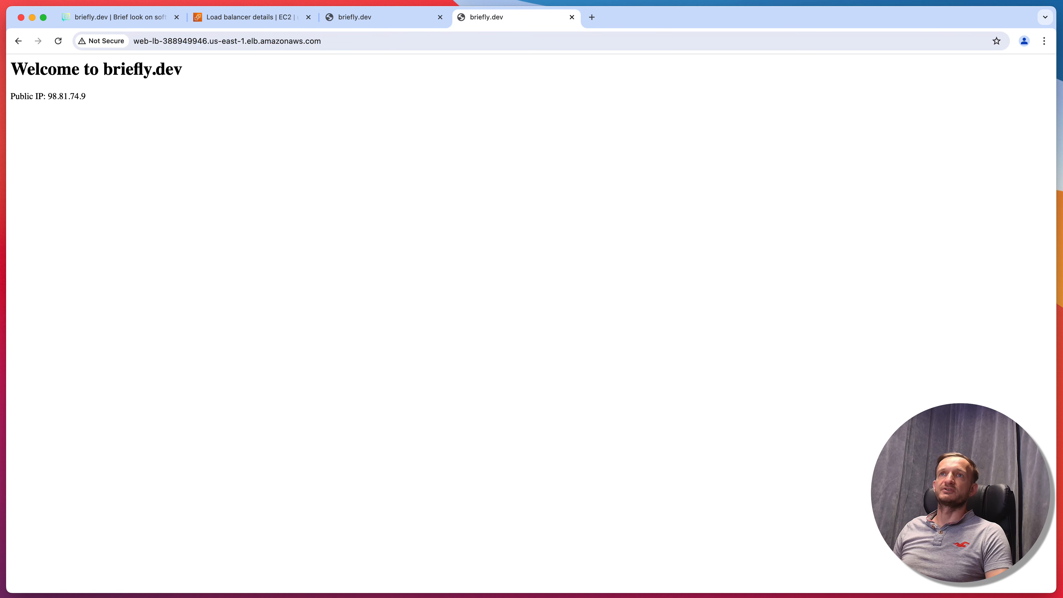
key("super+l")
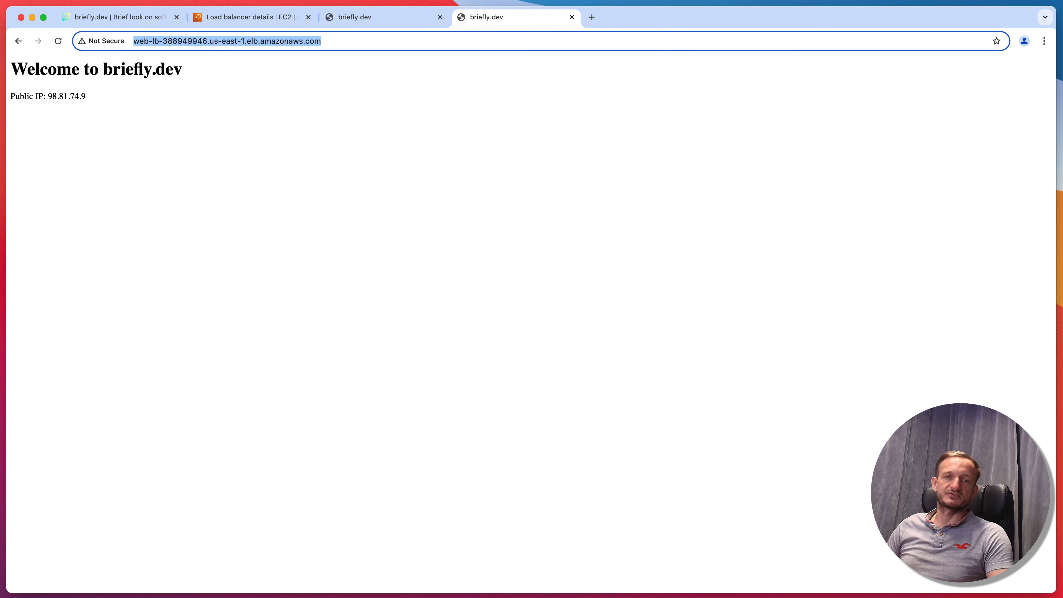